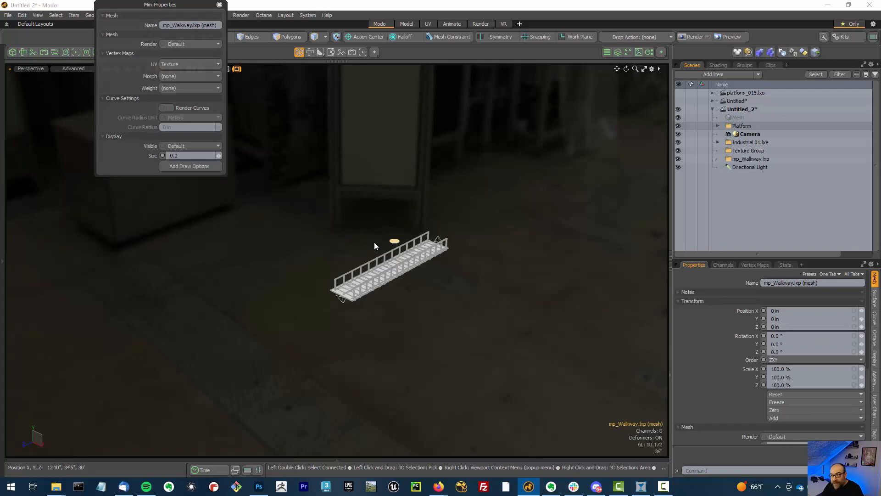
Select the walkway's end locator and inspect it with the Move tool active
scroll(385, 252, up, 4)
scroll(396, 261, down, 1)
alt+drag(446, 317, 450, 299)
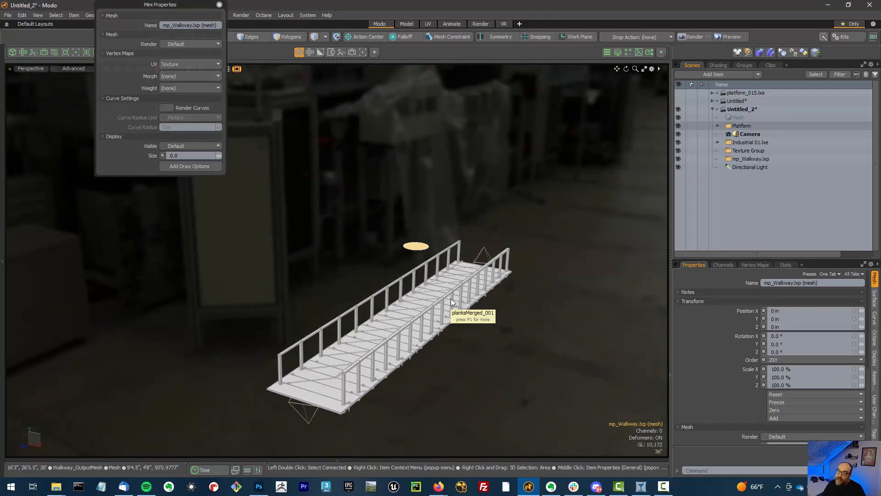
click(482, 252)
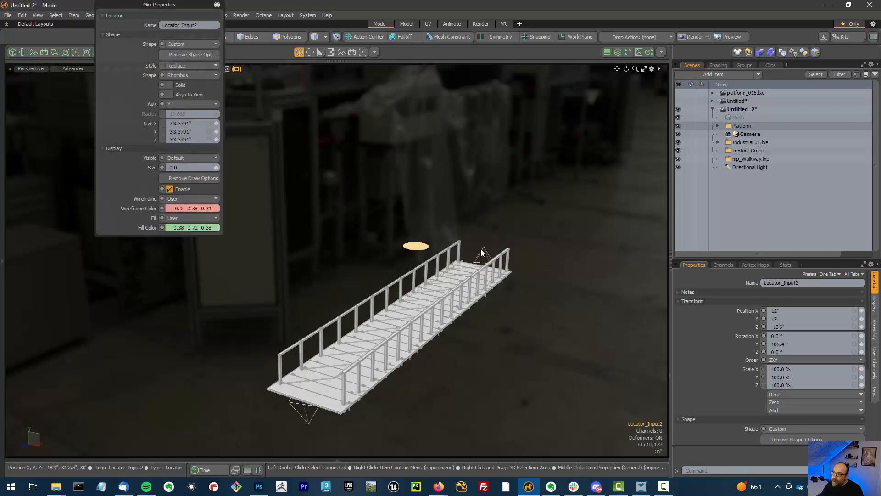
key(Escape)
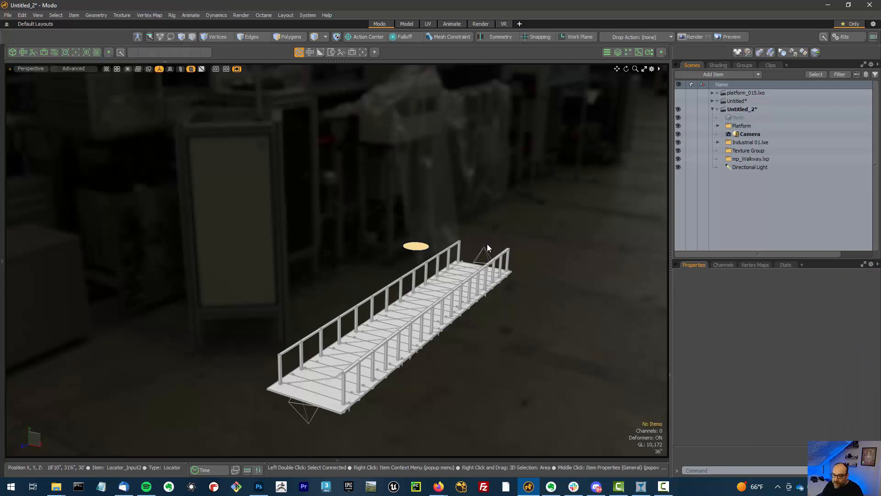
click(486, 253)
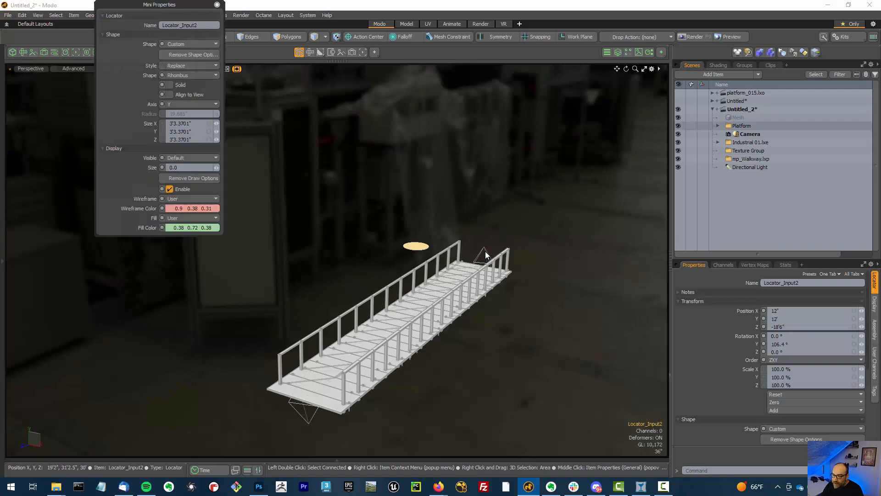
key(w)
alt+drag(531, 247, 531, 255)
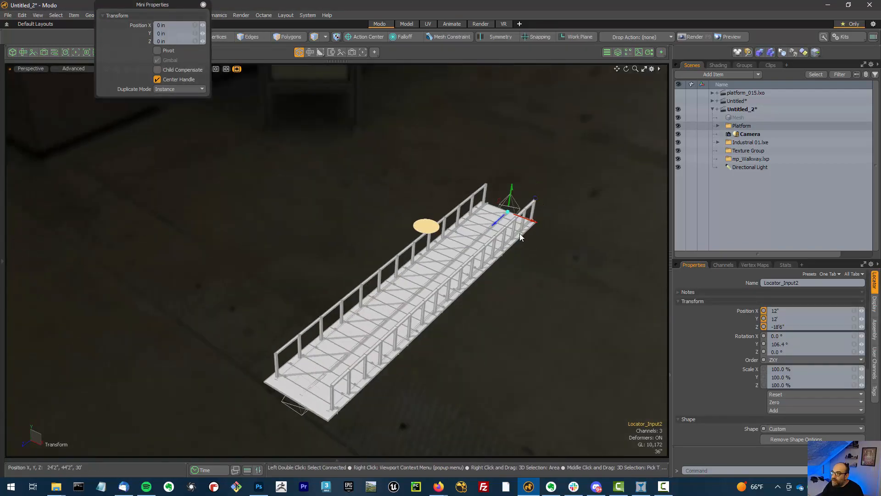
alt+drag(523, 317, 590, 326)
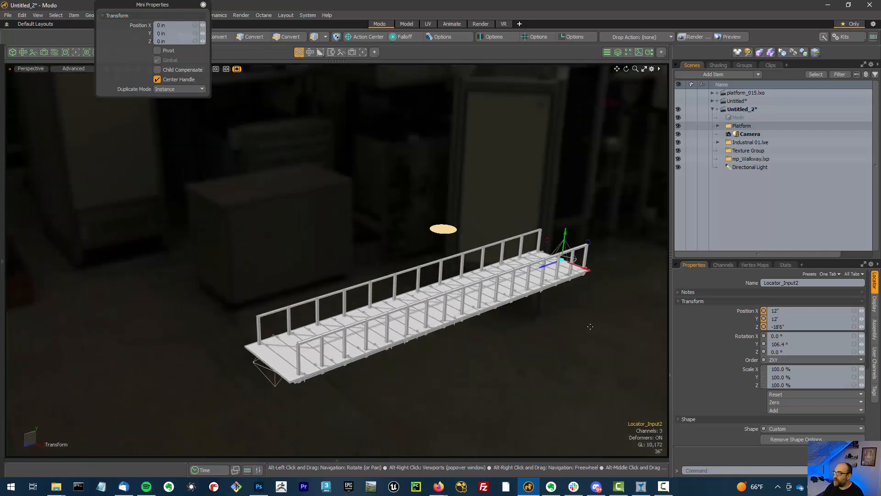
Switch to the image viewer to view the reference image maximized, then return to the scene
click(641, 486)
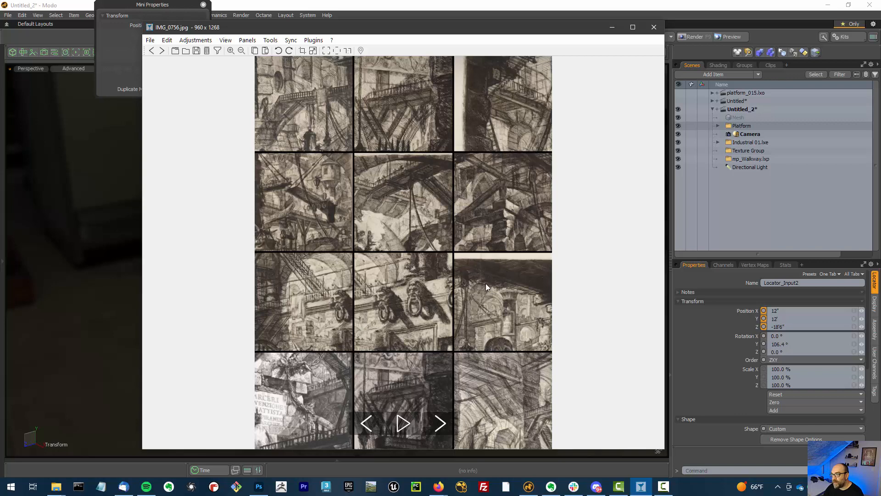
click(632, 28)
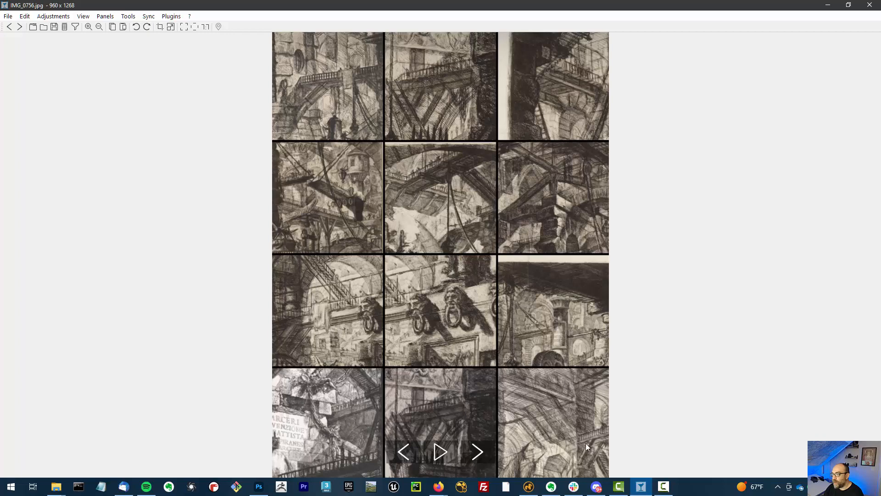
drag(532, 6, 880, 193)
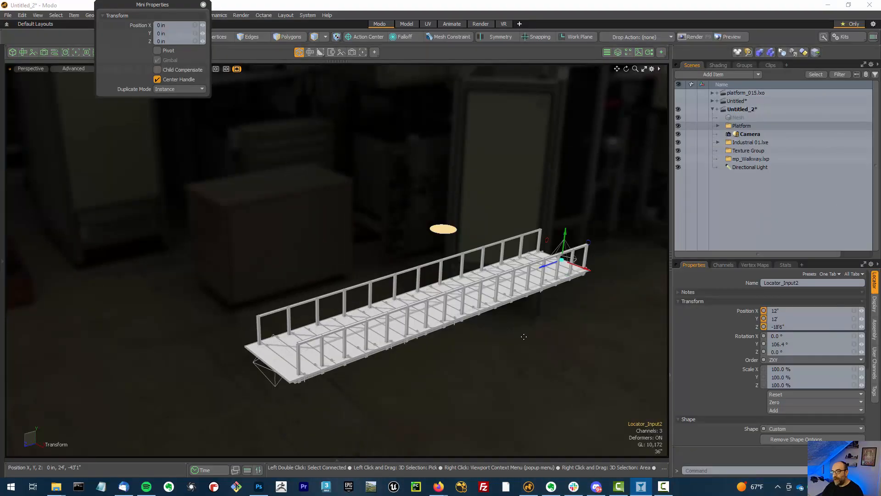
Drop the Move tool and close the mini properties panel
alt+drag(509, 356, 522, 334)
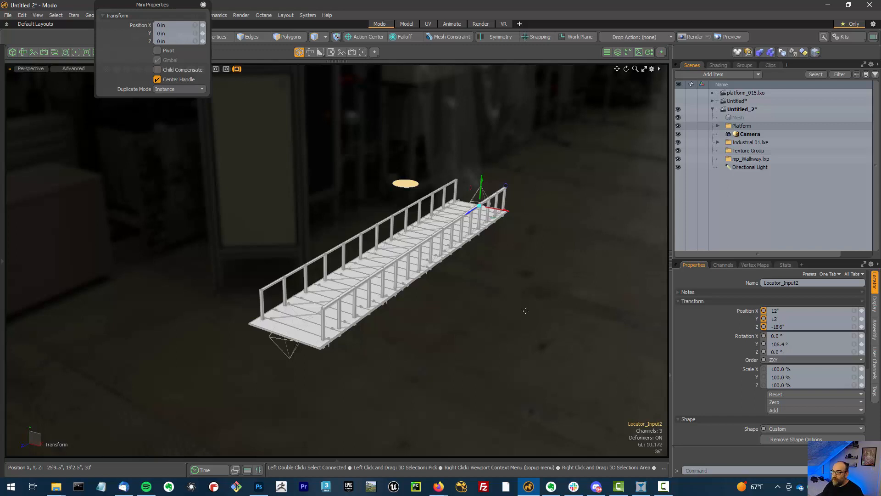
key(q)
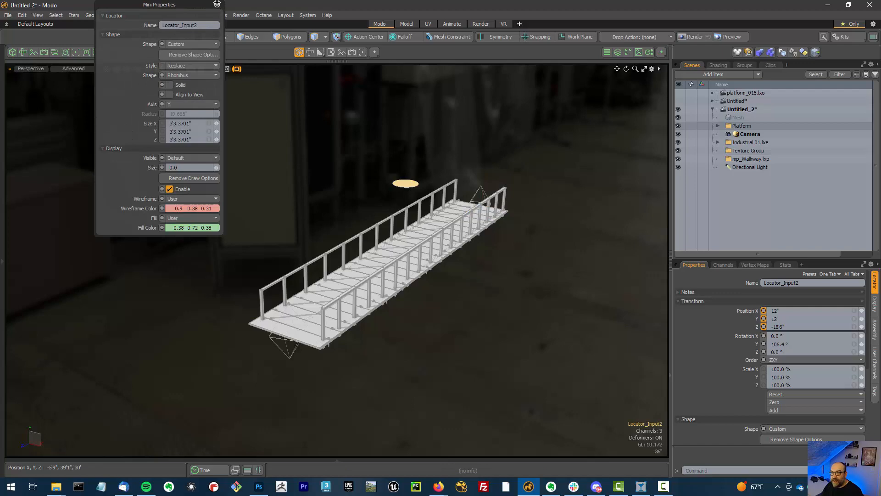
click(217, 5)
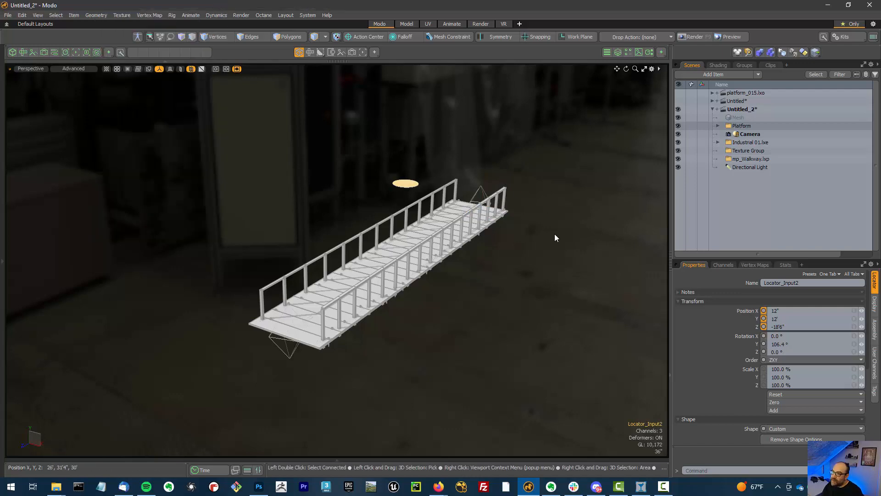
Open the Walkway Controller's user channels panel and reposition it beside the viewport
alt+drag(537, 242, 541, 262)
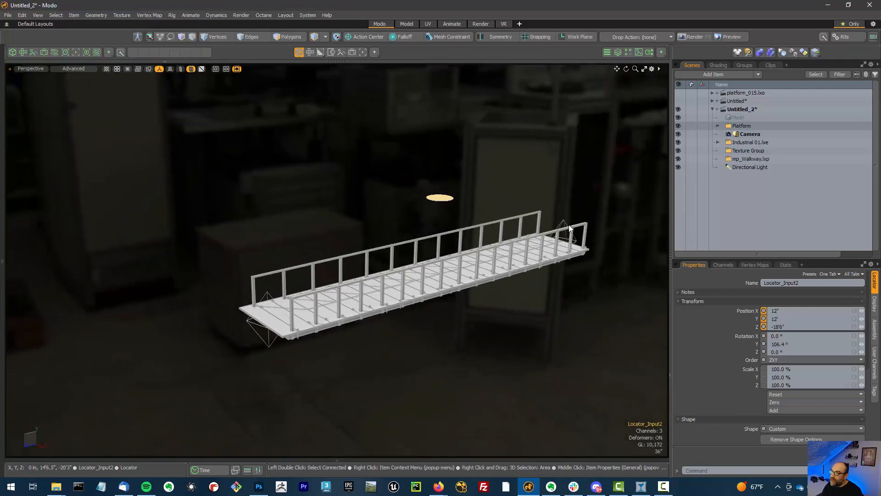
middle_click(445, 201)
drag(426, 49, 114, 93)
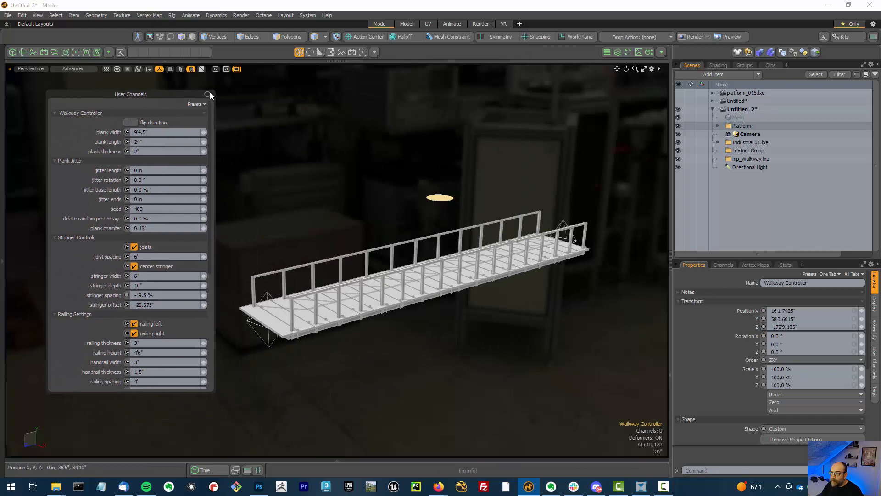
Turn off the left and right railings on the walkway
alt+drag(298, 139, 338, 161)
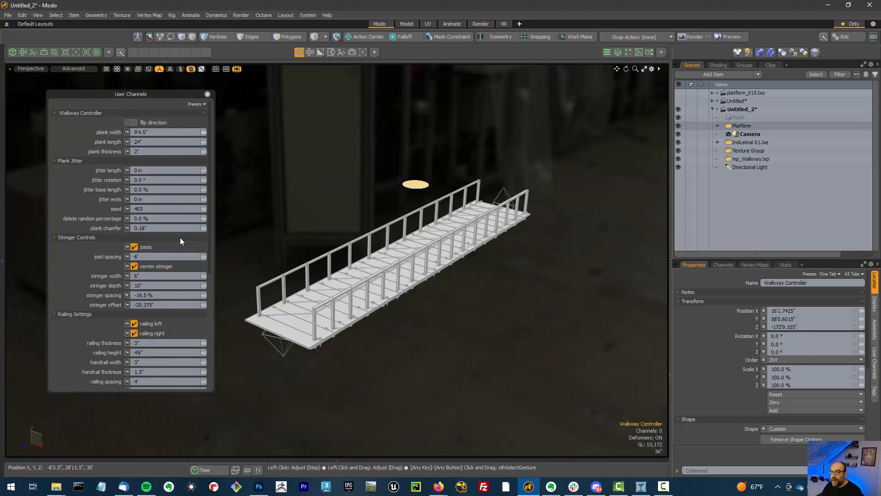
click(148, 323)
click(153, 332)
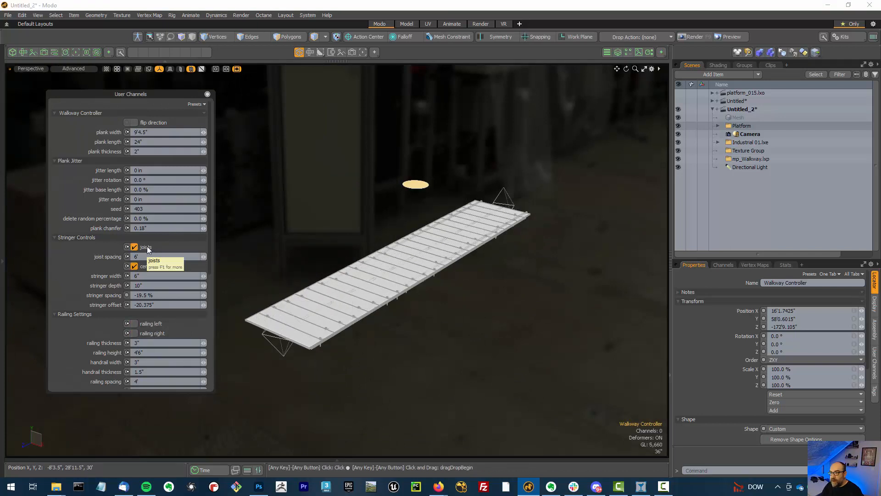
Turn off the center stringer and the joists
alt+drag(378, 238, 393, 196)
click(134, 266)
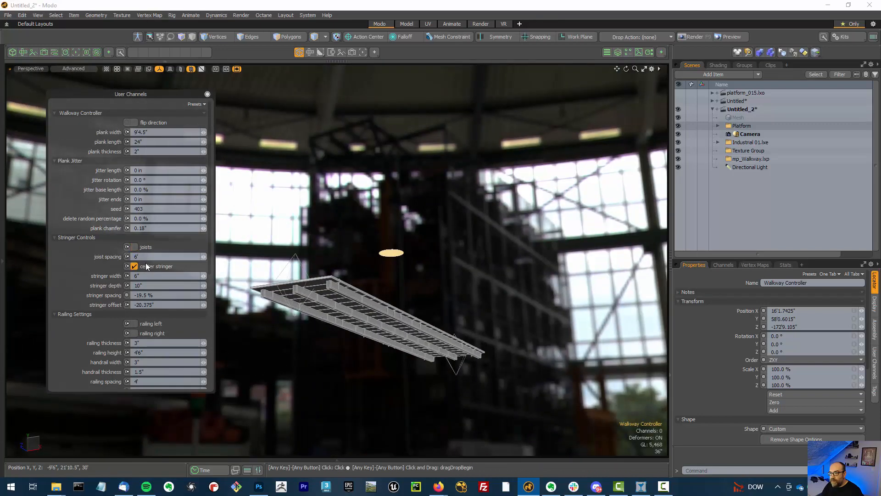
click(135, 247)
Collapse the Stringer Controls, Railing Settings and Support Controls sections
click(73, 236)
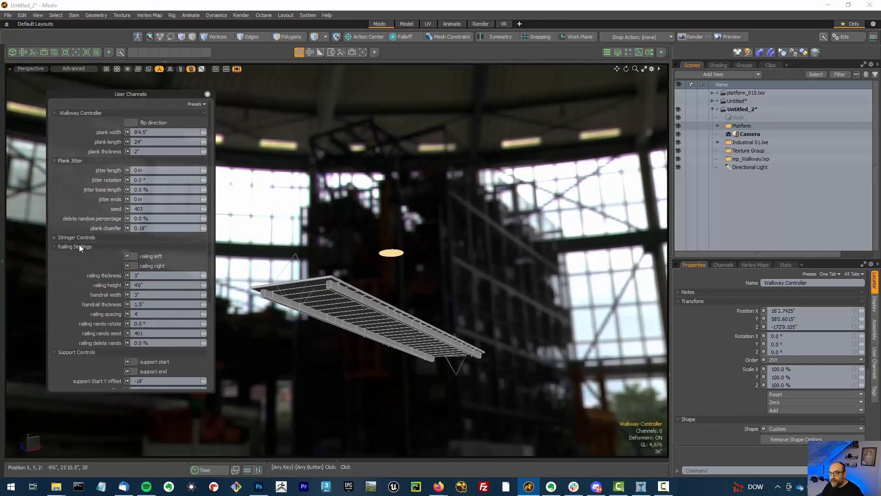
click(81, 246)
click(89, 257)
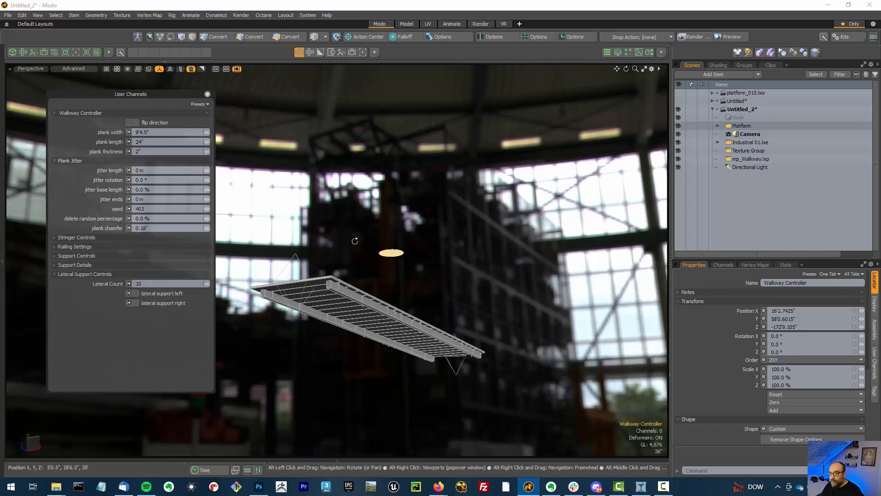
Set the plank width to 11' and the plank length to 19.25"
alt+drag(308, 228, 391, 321)
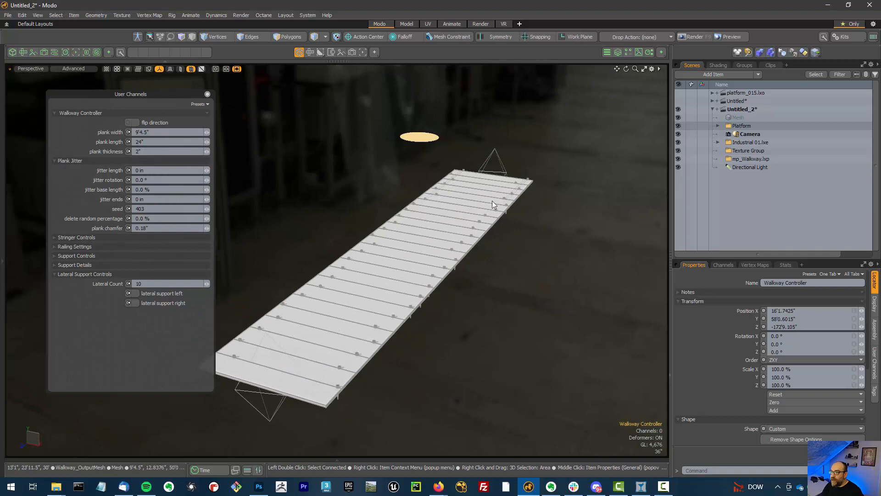
alt+drag(447, 336, 473, 260)
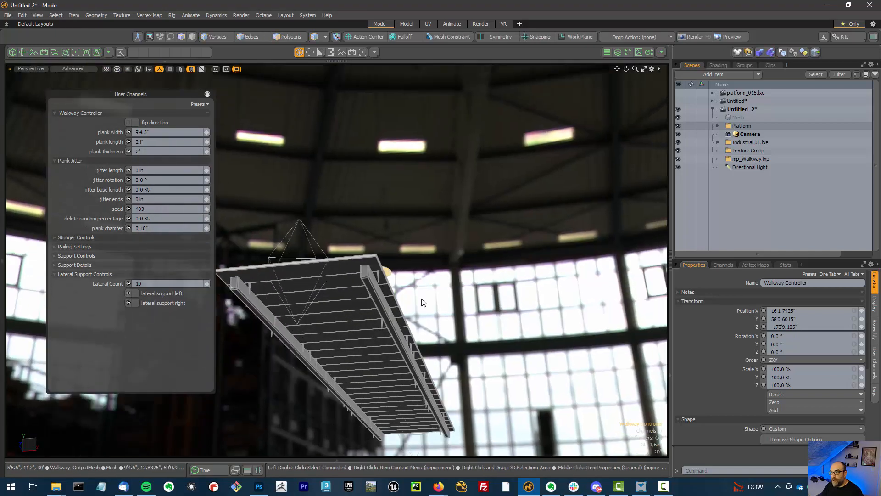
alt+drag(427, 274, 505, 339)
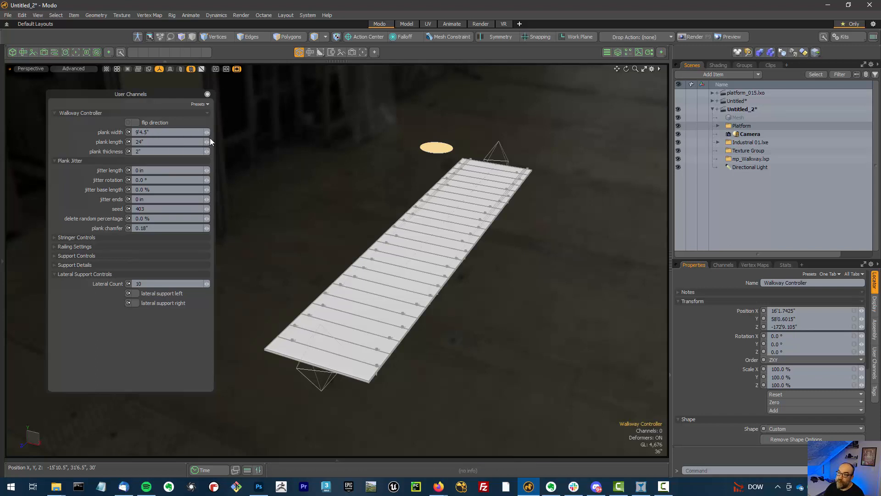
drag(207, 131, 243, 131)
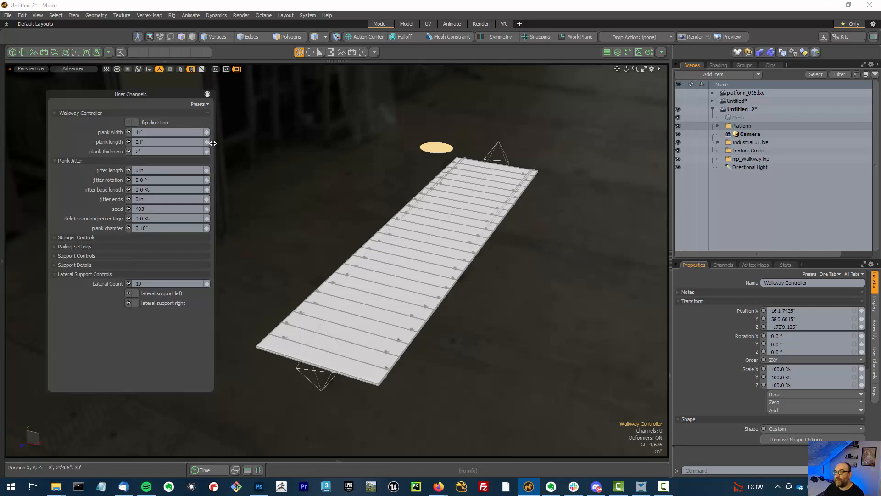
mouse_move(209, 143)
mouse_down()
mouse_move(231, 142)
mouse_move(206, 142)
mouse_move(216, 152)
mouse_up()
Set the plank thickness to about 2.55"
alt+drag(477, 238, 447, 257)
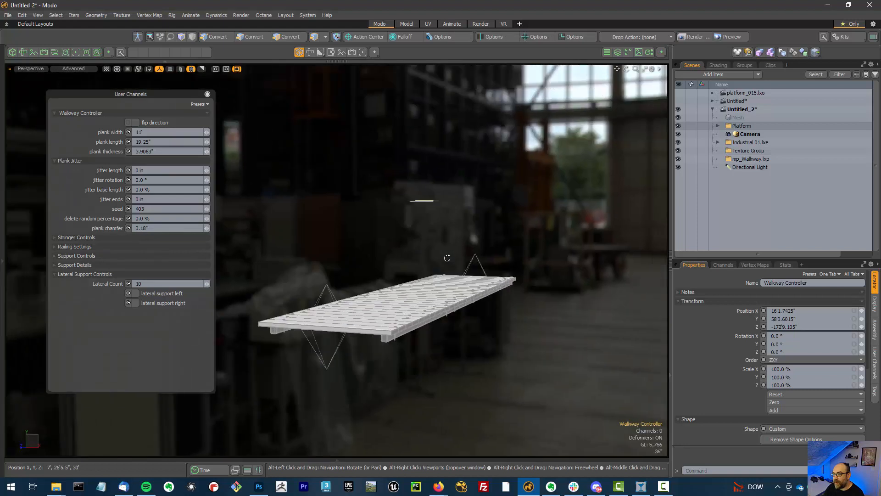
drag(206, 151, 204, 151)
alt+drag(468, 207, 472, 256)
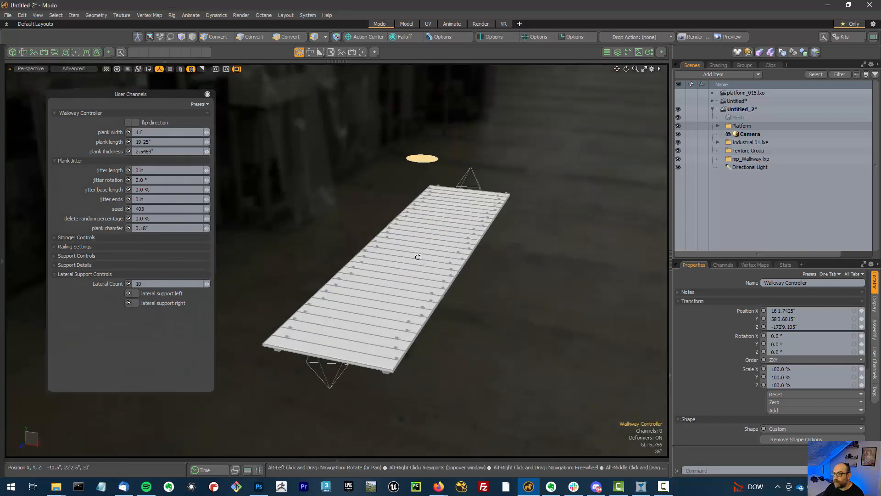
Set plank jitter length to 15.875", jitter rotation to 1.0° and jitter base length to 10%
drag(207, 170, 207, 170)
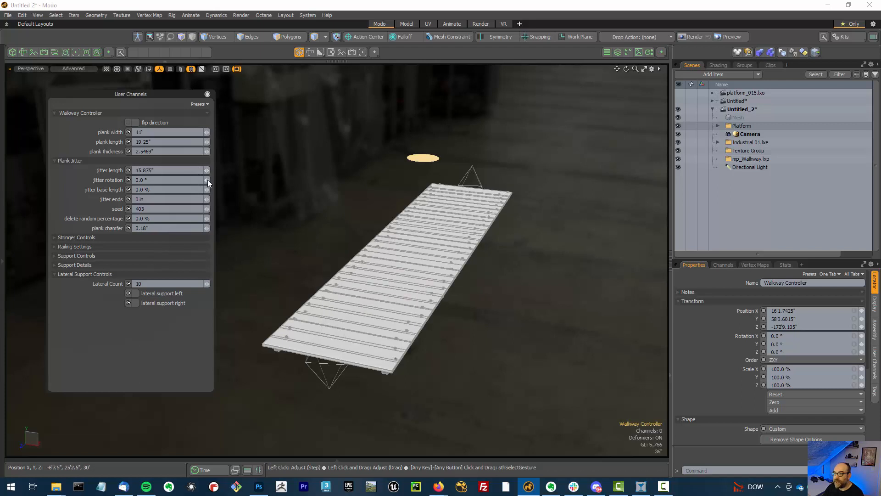
drag(208, 179, 208, 180)
alt+drag(425, 233, 369, 216)
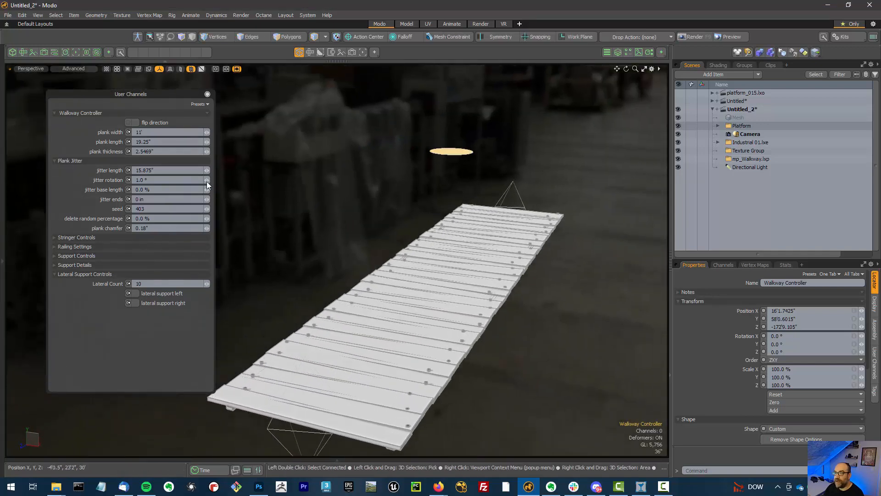
drag(206, 190, 207, 190)
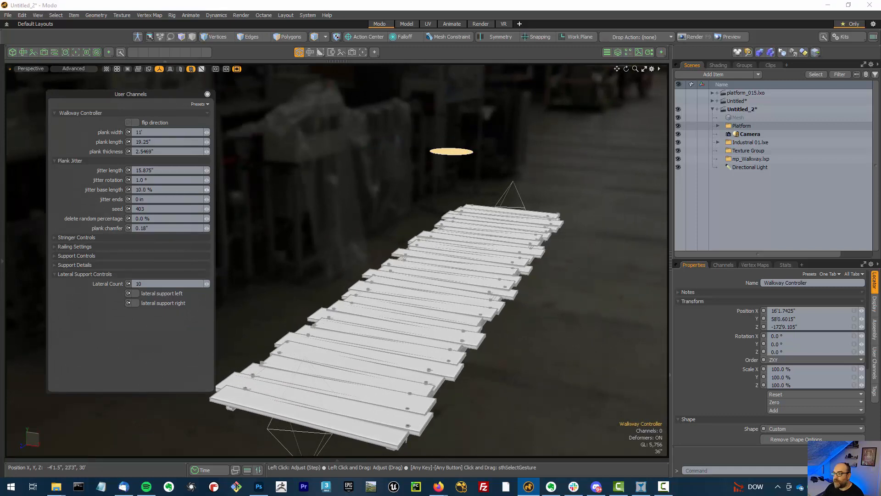
Set jitter ends to 0.5" and the seed to 430
click(207, 199)
click(208, 199)
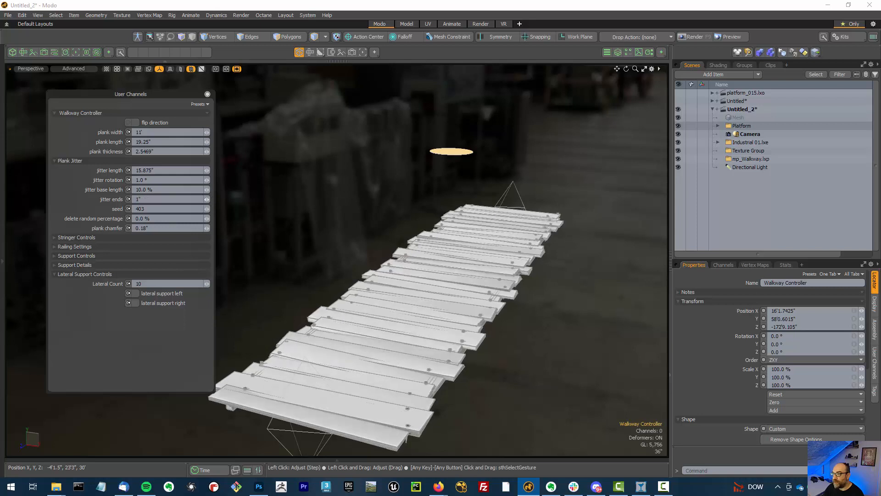
drag(207, 199, 198, 199)
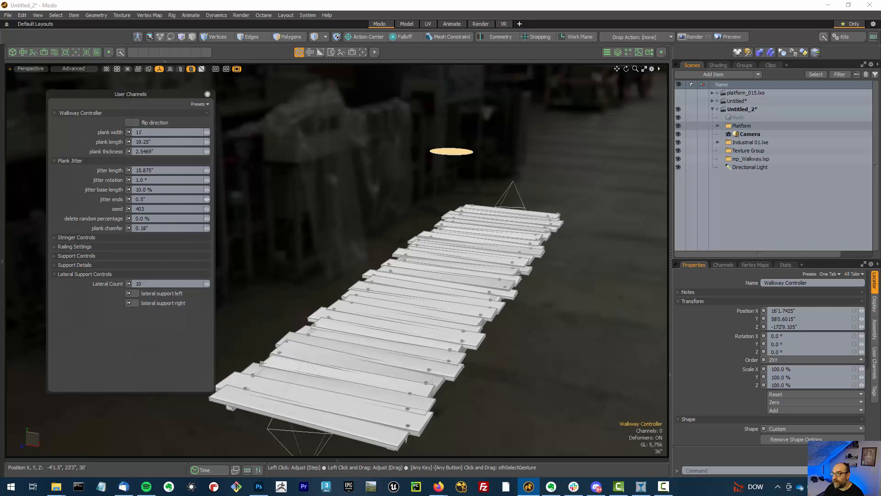
mouse_move(433, 211)
alt+mouse_down()
mouse_move(413, 216)
mouse_move(432, 212)
alt+mouse_up()
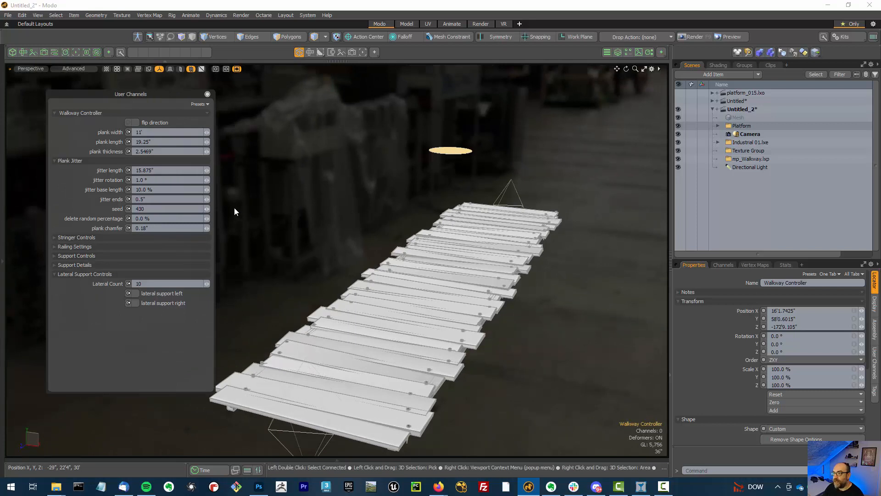
Set the delete random percentage to 40%
click(209, 218)
click(207, 218)
click(207, 218)
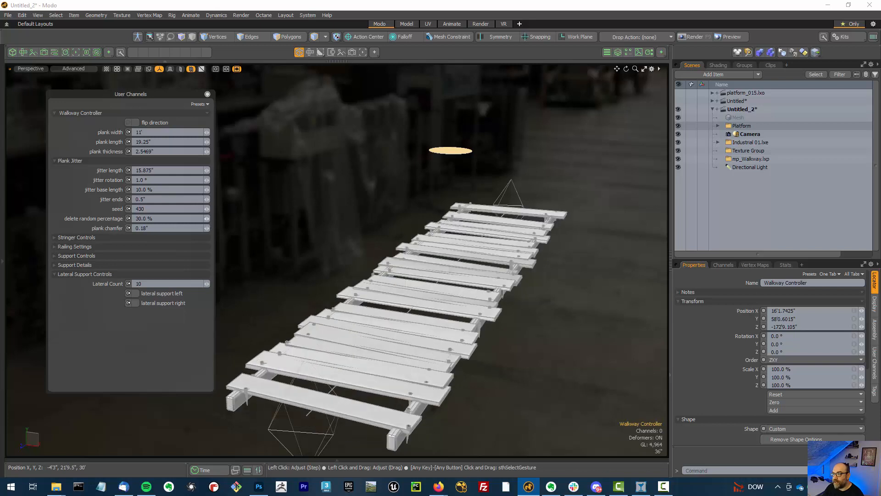
click(207, 218)
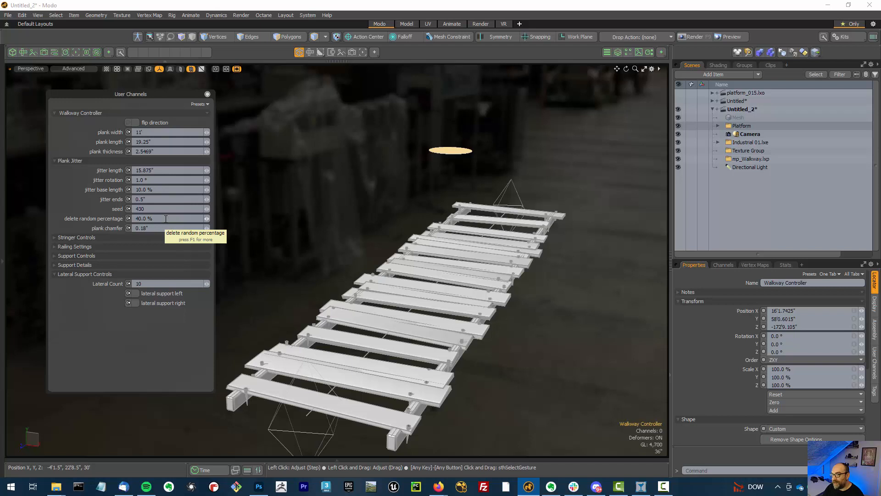
Set the plank chamfer to 0.755"
click(206, 228)
drag(206, 228, 305, 222)
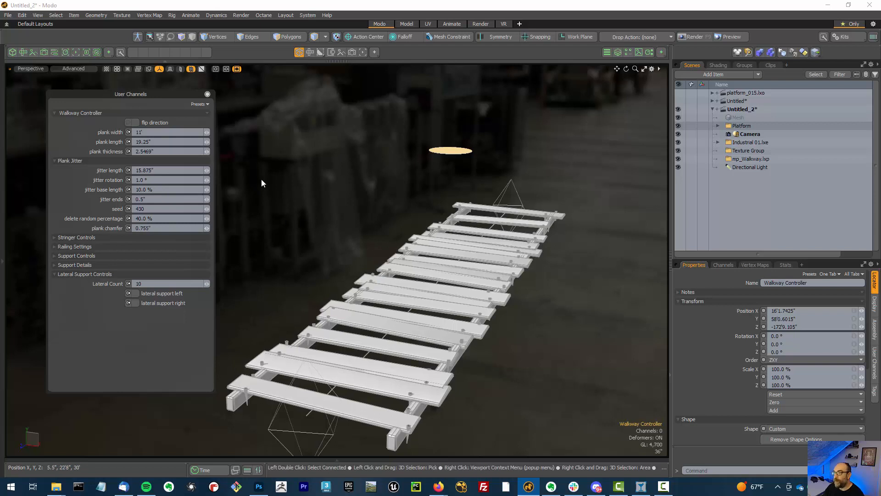
Set jitter length, jitter rotation, jitter base length, jitter ends and delete random percentage all to 0
click(156, 171)
text(0)
click(156, 179)
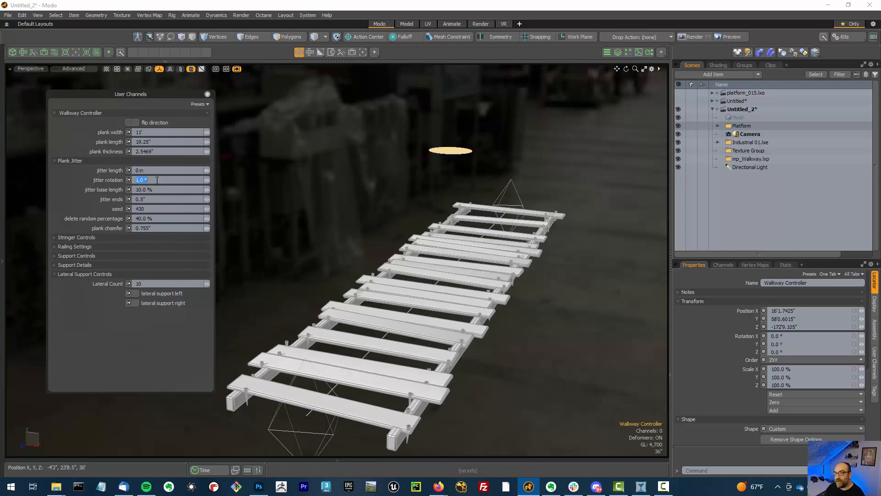
text(0)
key(Tab)
text(0)
key(Tab)
text(0)
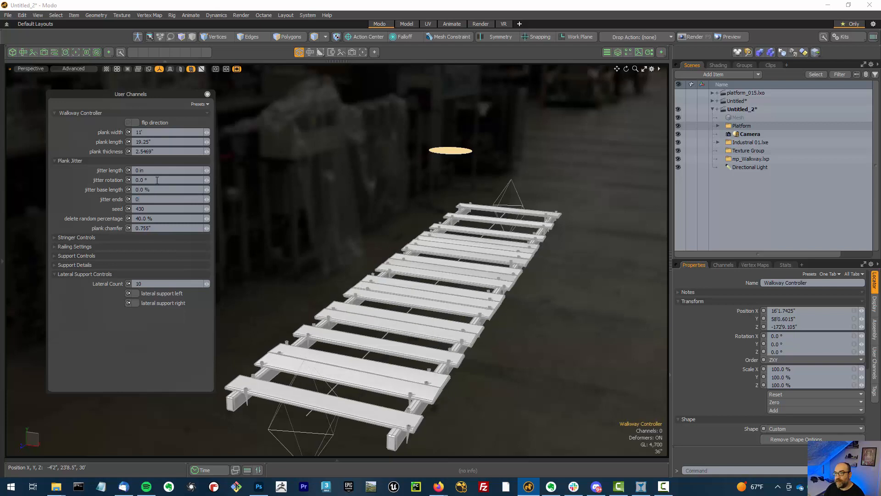
key(Tab)
Set the plank chamfer to 0.125"
key(Tab)
text(0)
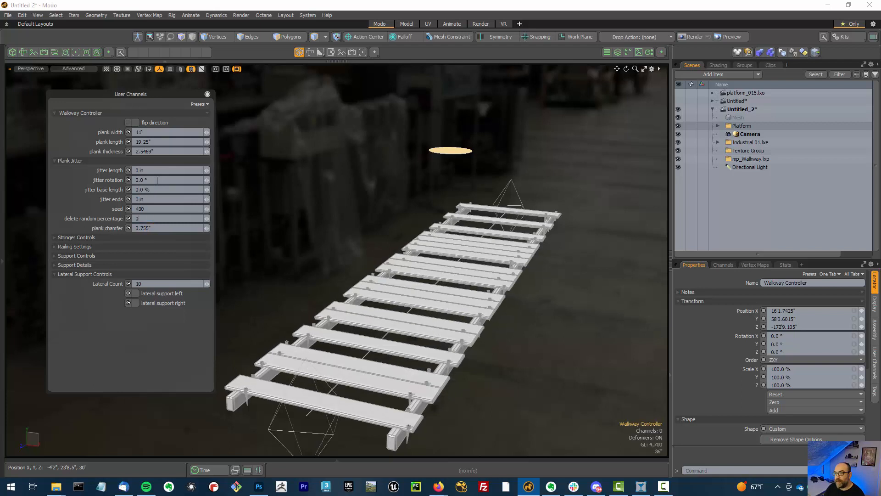
key(Tab)
text(0.125)
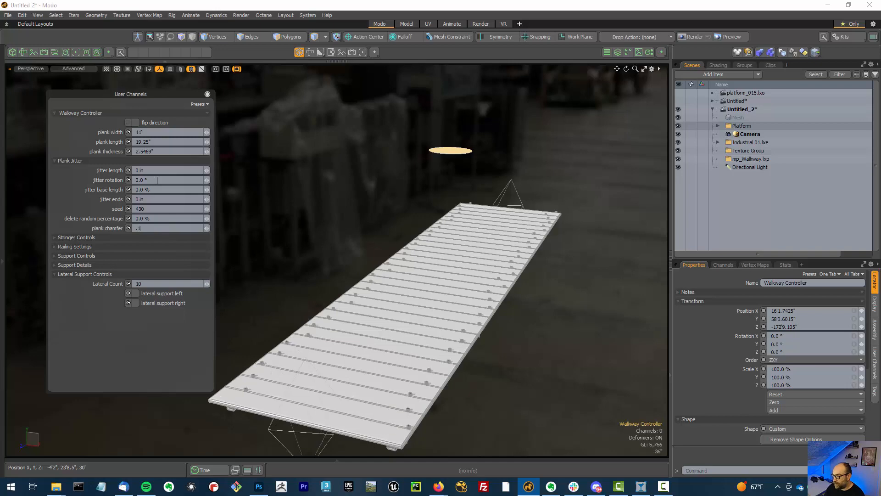
key(Return)
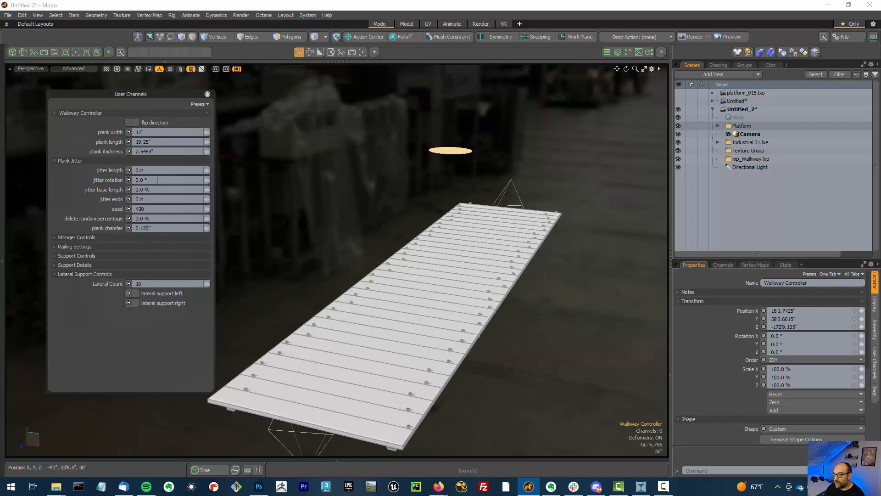
Expand the stringer controls and enable joists under the walkway
click(98, 235)
alt+drag(330, 238, 432, 186)
click(145, 247)
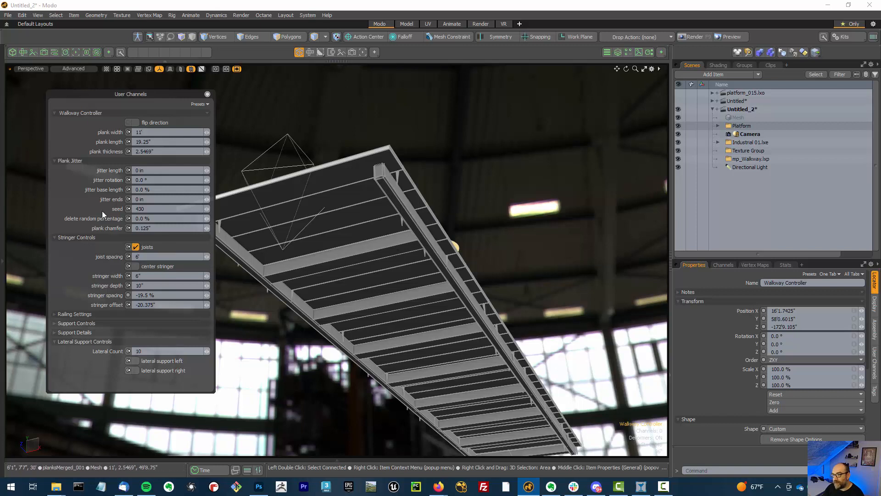
Enable the center stringer
click(161, 267)
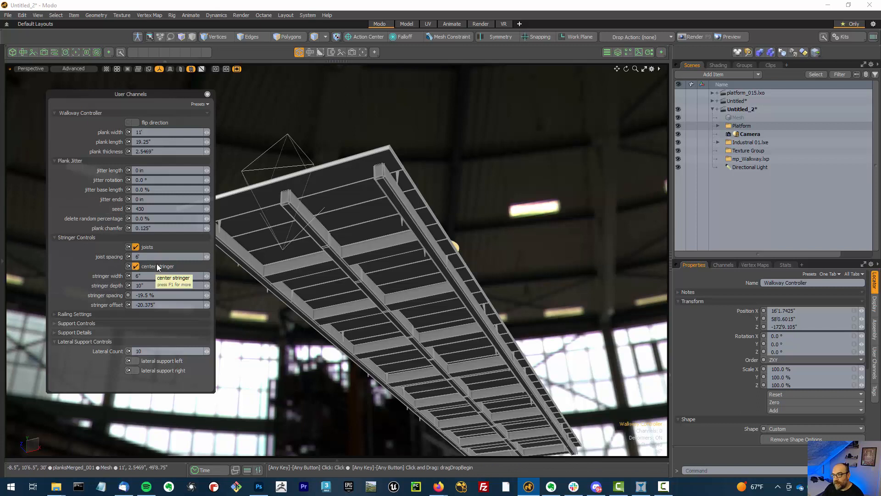
click(157, 266)
click(157, 265)
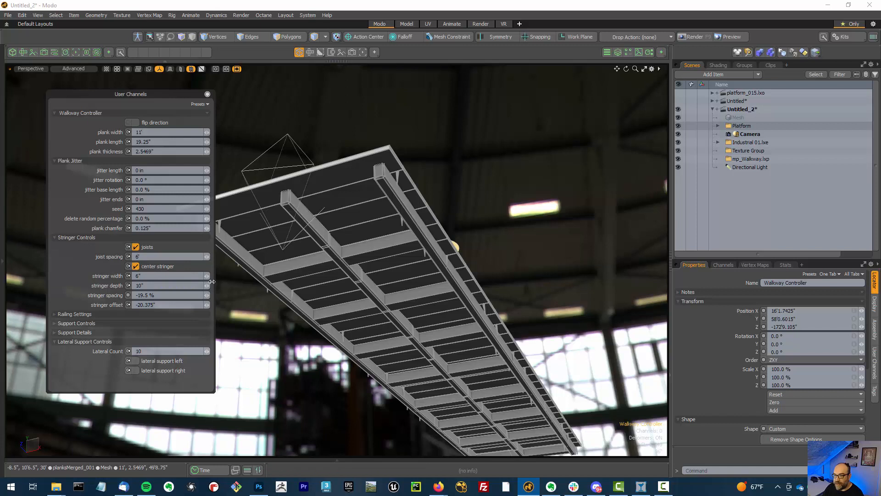
Set stringer width to 7.3125", depth to 13.125", spacing to 21.5% and offset to -25.5"
mouse_move(205, 280)
mouse_down()
mouse_move(229, 276)
mouse_move(206, 268)
mouse_move(227, 268)
mouse_move(204, 281)
mouse_move(226, 281)
mouse_move(207, 280)
mouse_up()
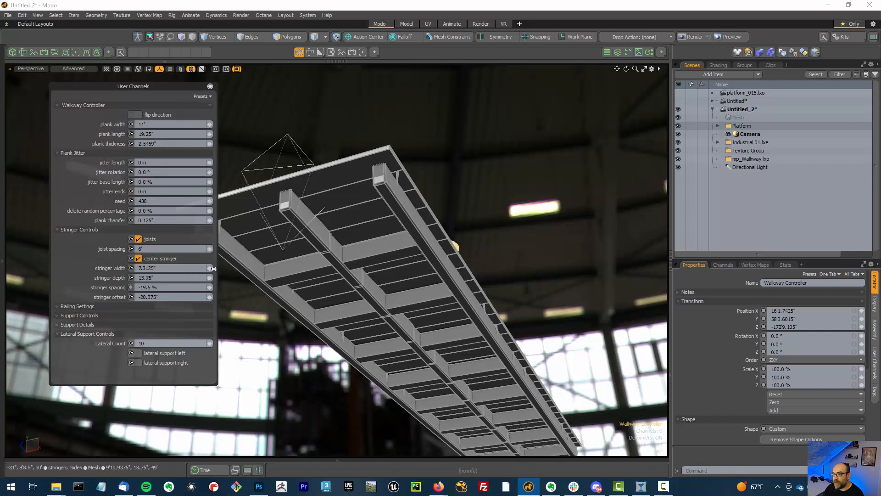
drag(210, 278, 259, 275)
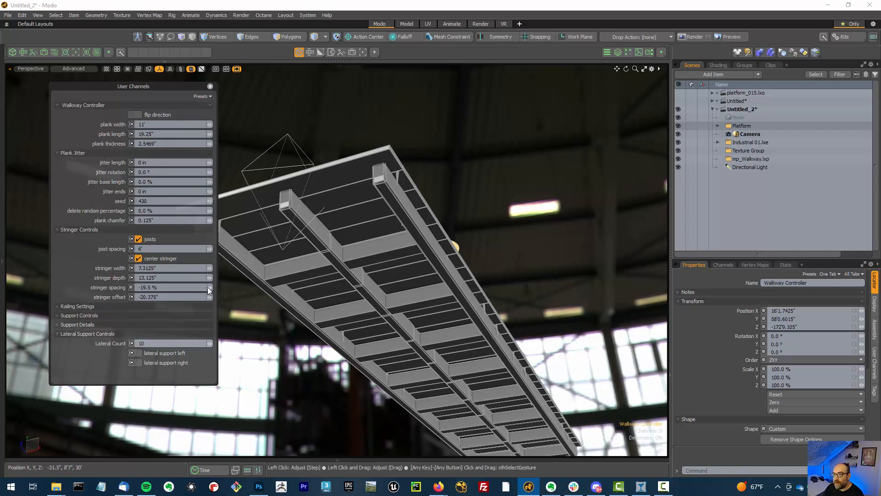
drag(210, 287, 224, 287)
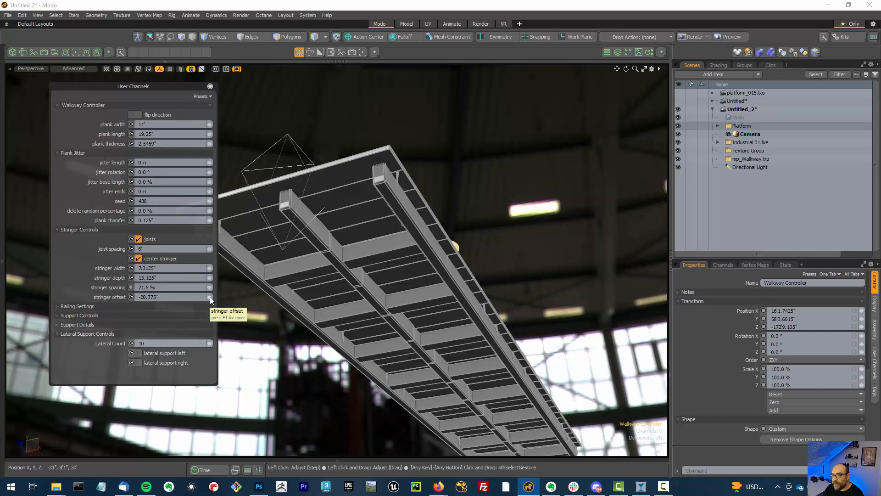
drag(211, 297, 182, 320)
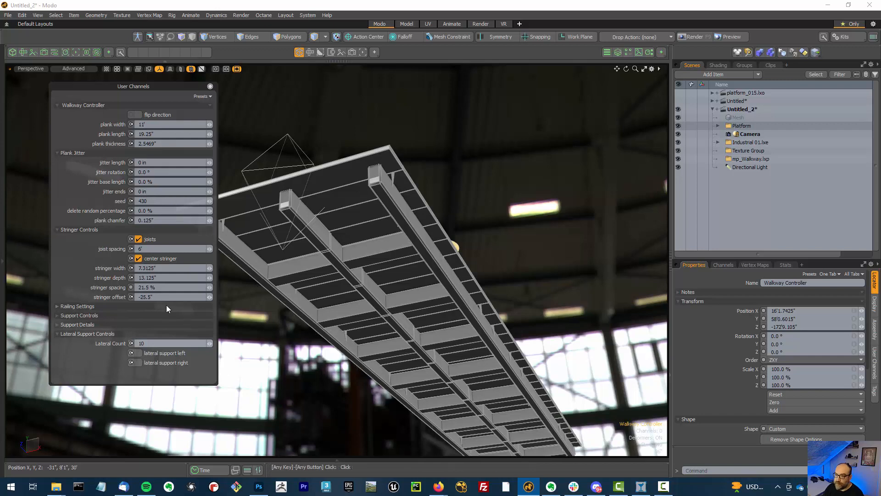
Expand the railing settings and enable both the left and right railings
click(166, 305)
alt+drag(340, 236, 409, 266)
click(154, 319)
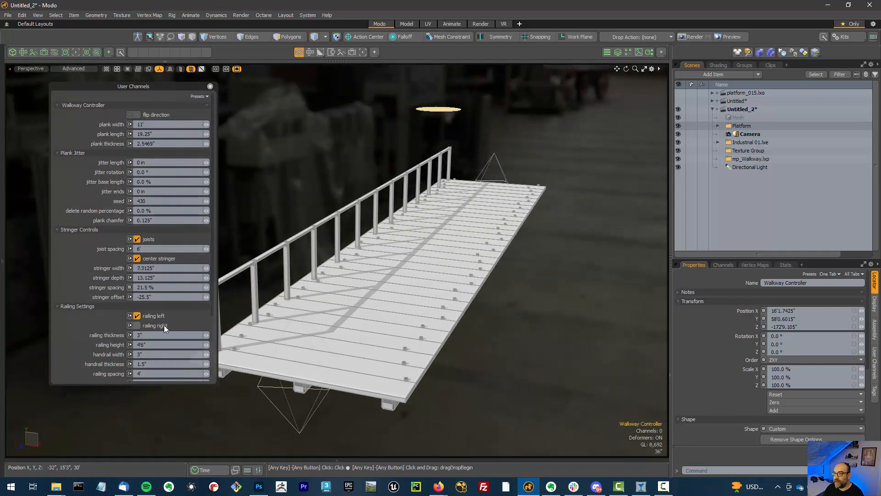
click(164, 326)
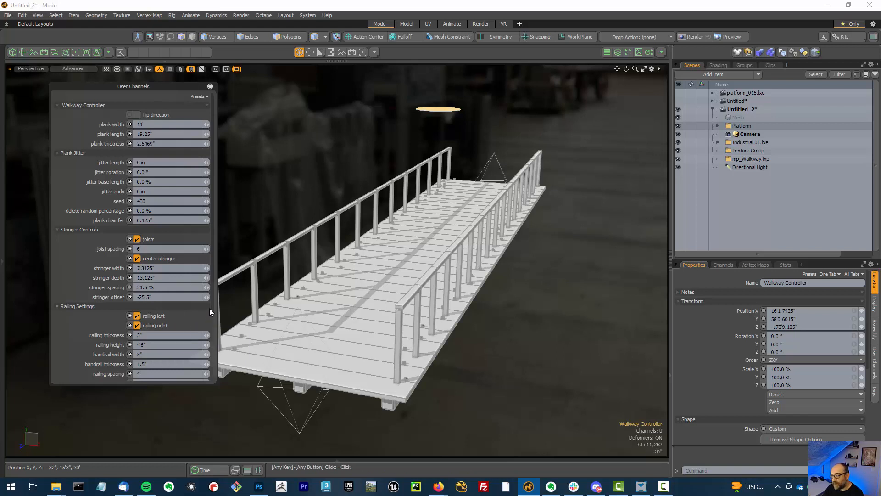
Toggle the left and right railings off and back on, one side at a time
alt+drag(461, 287, 413, 279)
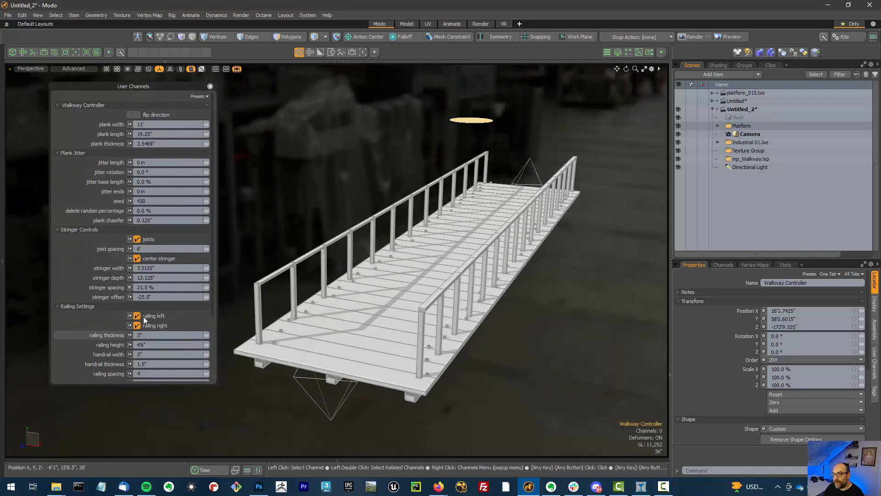
click(156, 317)
click(156, 325)
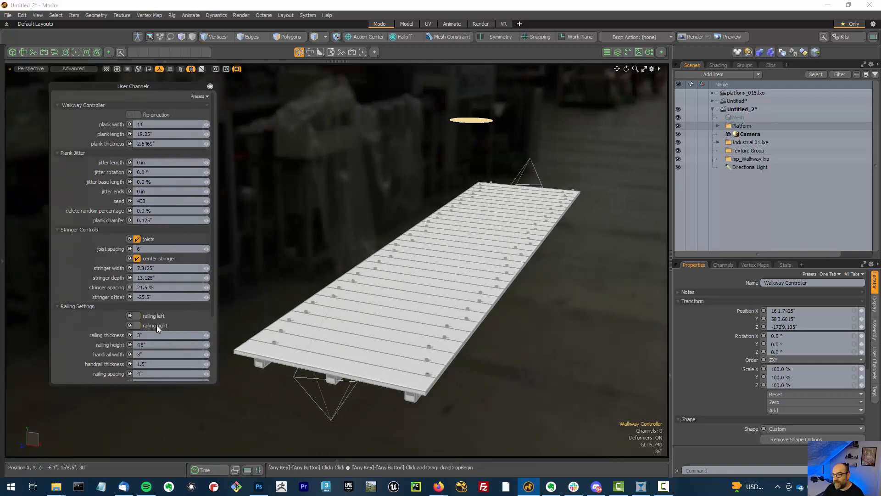
click(156, 325)
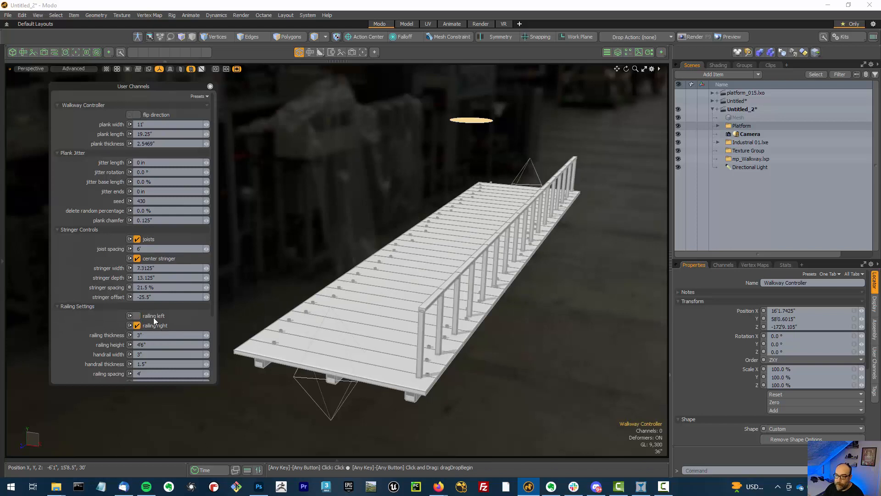
click(153, 318)
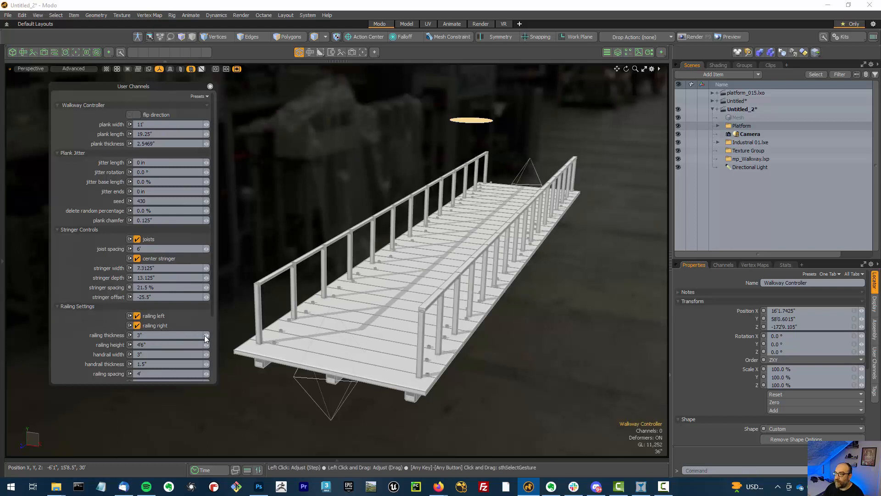
Set the railing thickness to 2.8438"
drag(205, 337, 207, 335)
alt+drag(406, 306, 448, 307)
scroll(403, 307, up, 2)
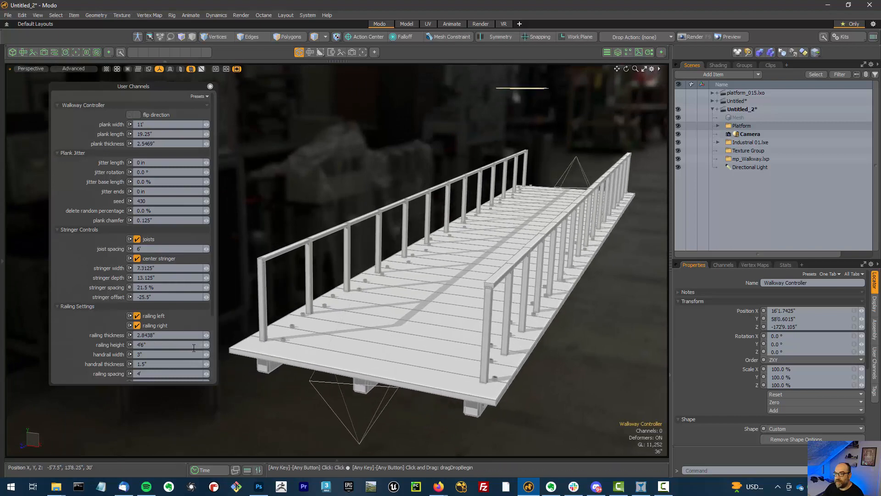
scroll(103, 336, down, 2)
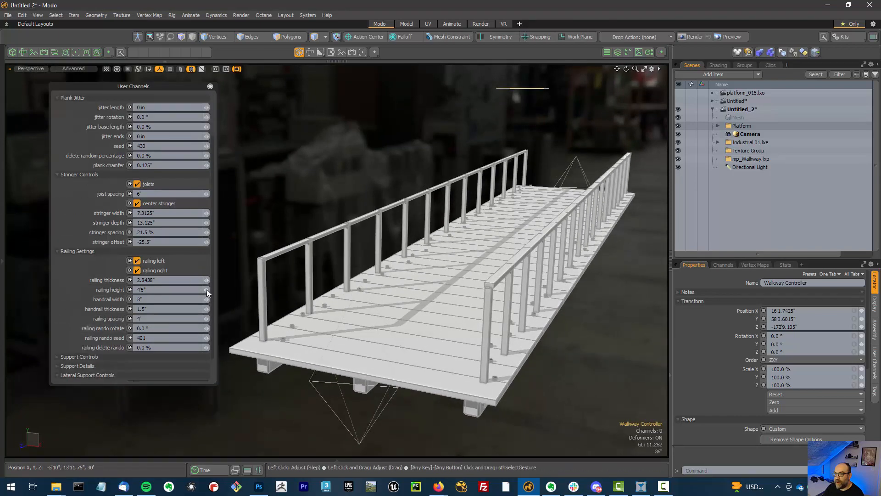
Set the railing height to 5'2.375" and handrail width to 6", undoing the handrail thickness change
mouse_move(206, 289)
mouse_down()
mouse_move(215, 302)
mouse_move(207, 307)
mouse_up()
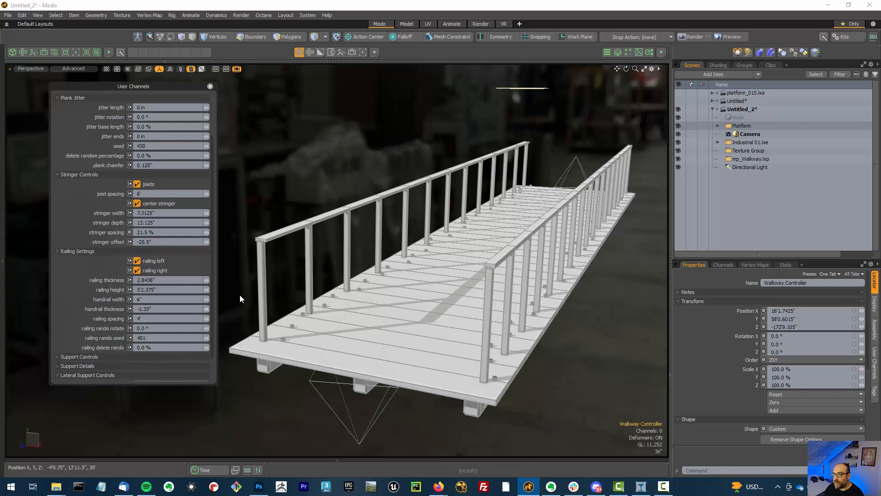
key(ctrl+z)
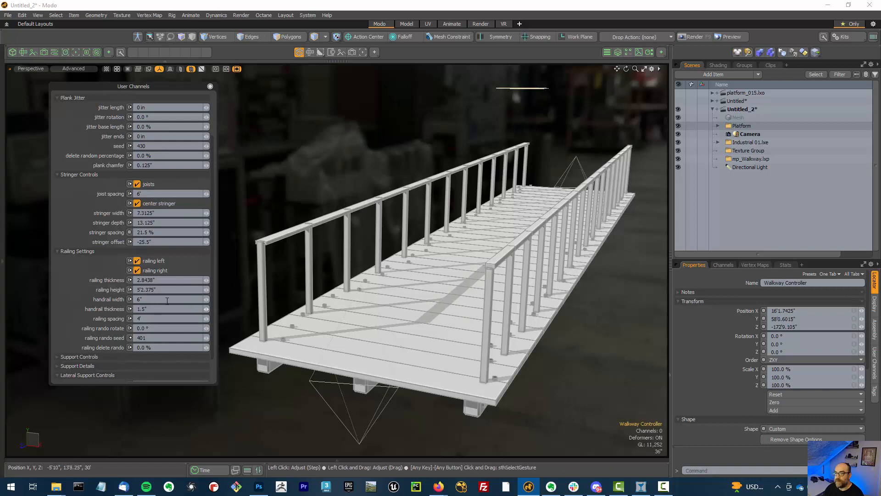
Set the railing spacing to 5'2.125"
drag(206, 318, 214, 318)
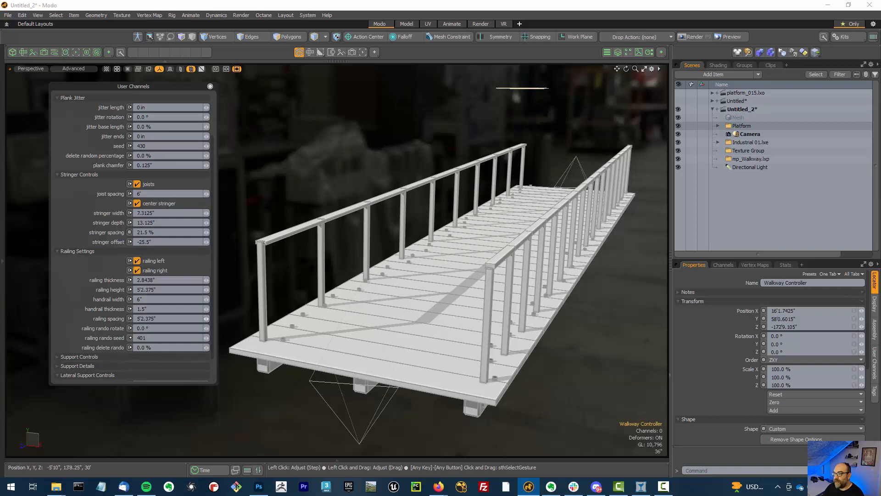
drag(214, 318, 216, 318)
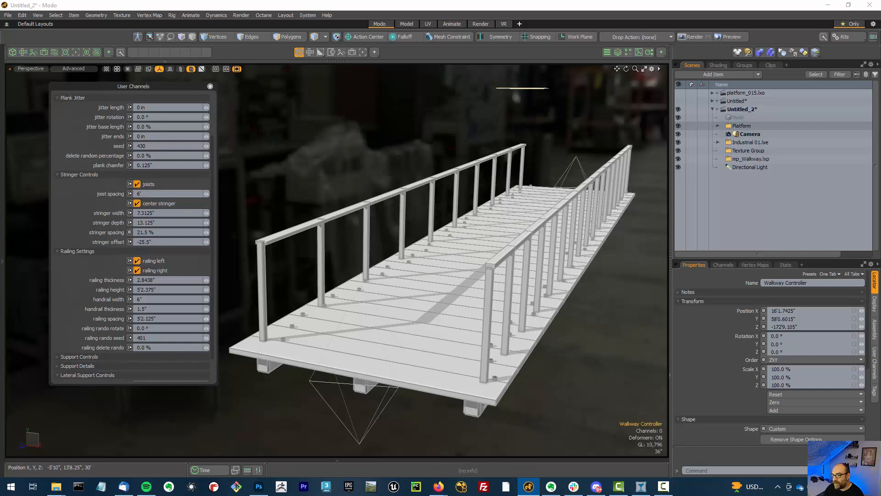
Try a railing random rotation of 7.1°
scroll(176, 324, down, 2)
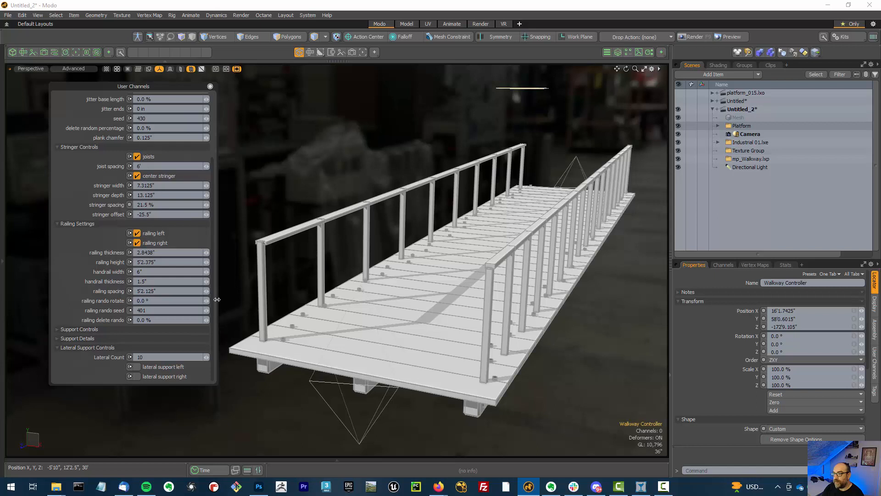
drag(207, 301, 237, 301)
mouse_move(457, 261)
alt+mouse_down()
mouse_move(475, 262)
mouse_move(453, 256)
mouse_move(462, 257)
alt+mouse_up()
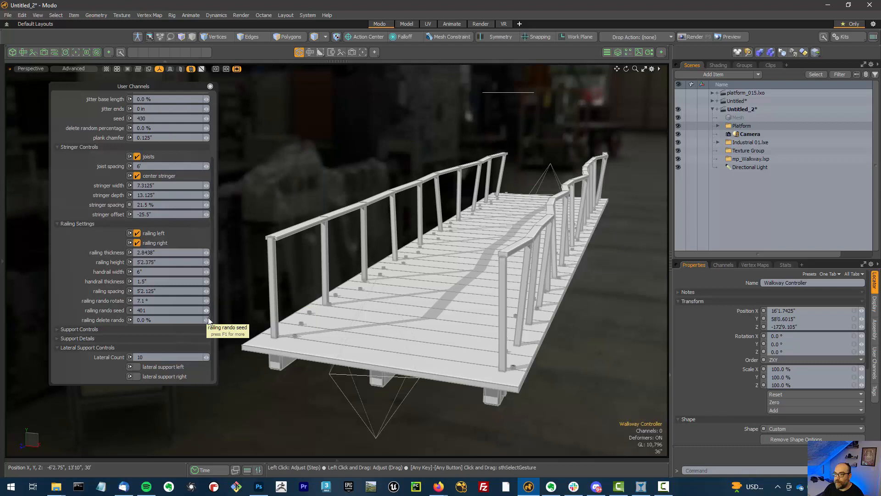
Set the railing random seed to 420 and return random rotation and random delete to 0
mouse_move(206, 310)
mouse_down()
mouse_move(225, 310)
mouse_move(206, 310)
mouse_up()
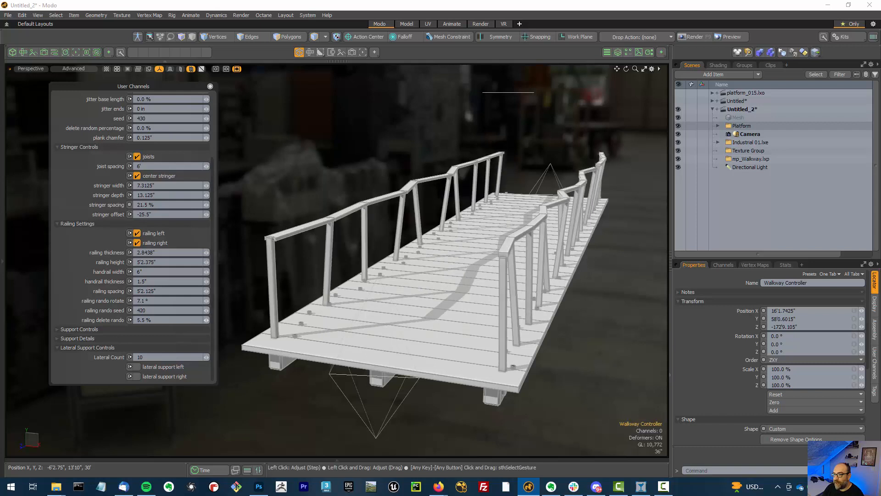
mouse_move(206, 320)
mouse_down()
mouse_move(218, 320)
mouse_move(210, 319)
mouse_up()
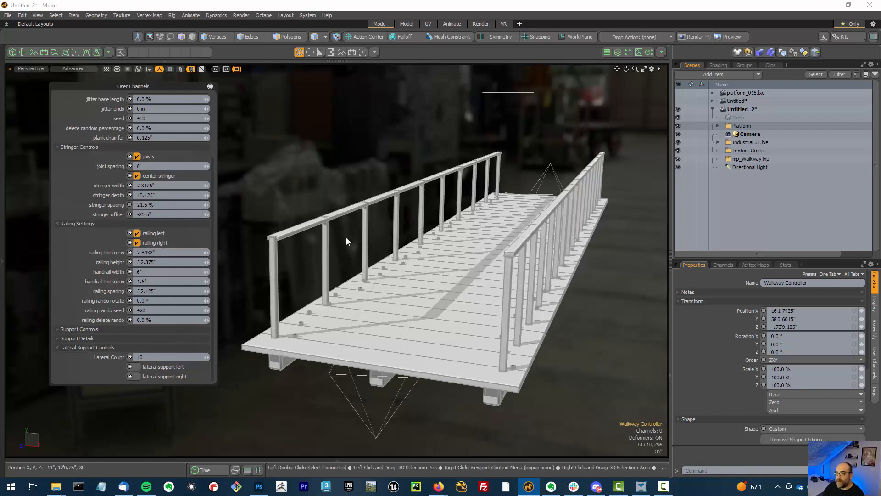
Expand the support controls and enable supports at both the start and end of the walkway
click(85, 330)
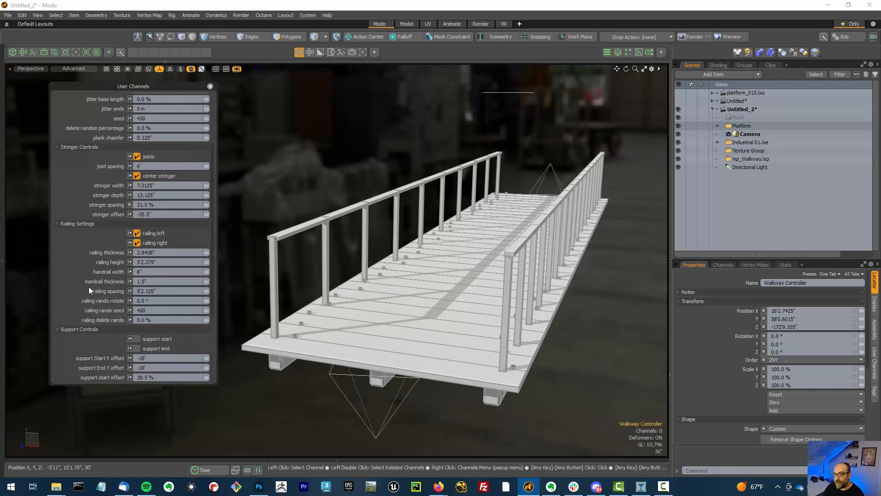
scroll(61, 297, down, 2)
scroll(61, 301, down, 2)
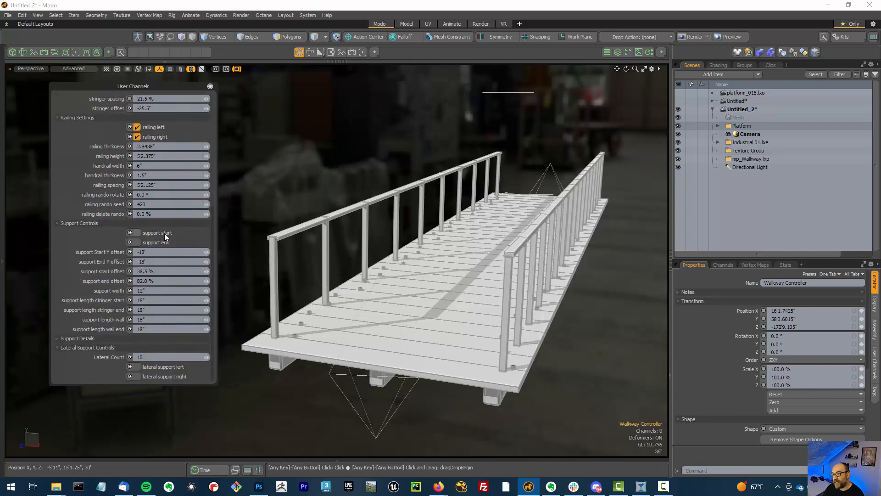
alt+drag(591, 271, 452, 265)
alt+drag(452, 264, 501, 217)
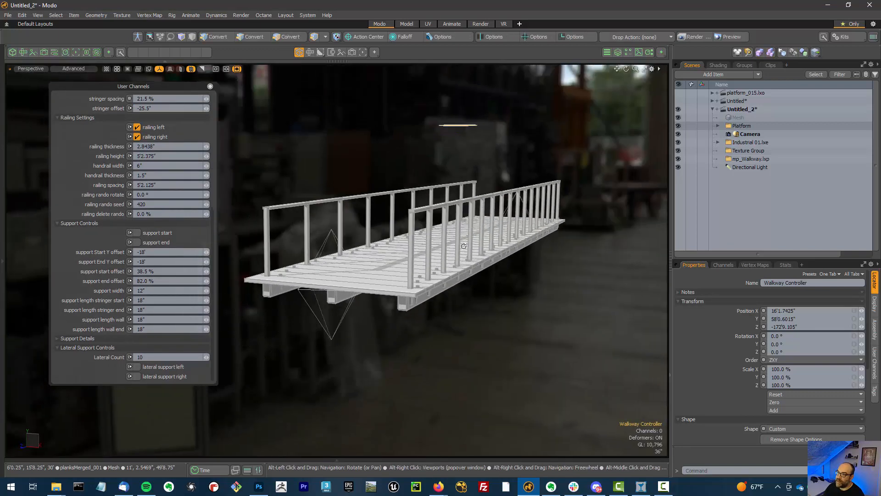
click(155, 233)
ctrl+alt+drag(486, 242, 525, 301)
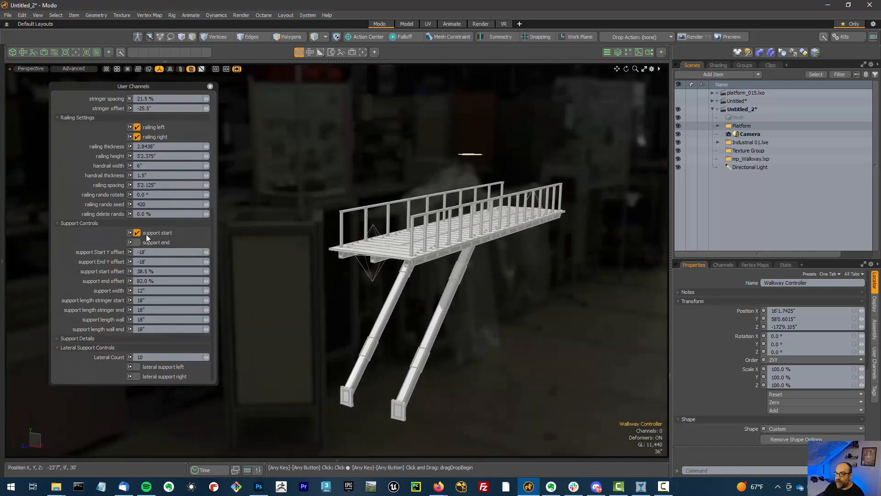
click(156, 243)
Adjust the support start Y offset
alt+drag(541, 360, 451, 354)
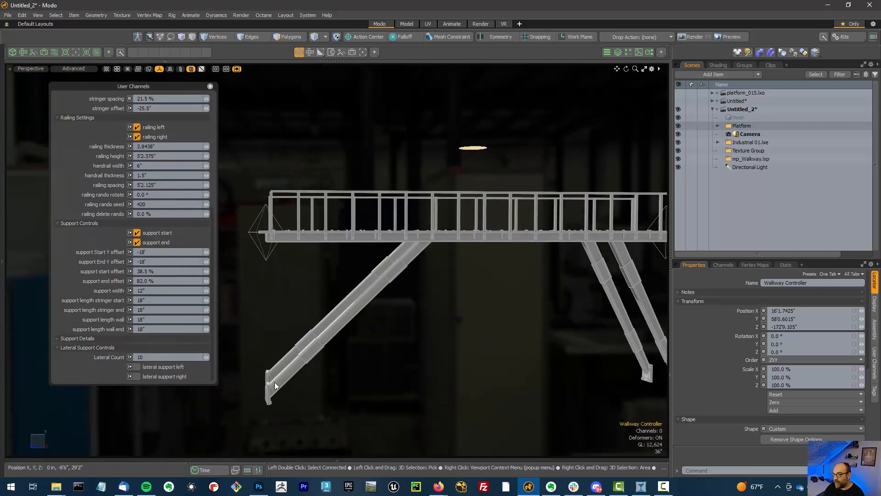
alt+drag(318, 367, 505, 335)
scroll(496, 328, up, 2)
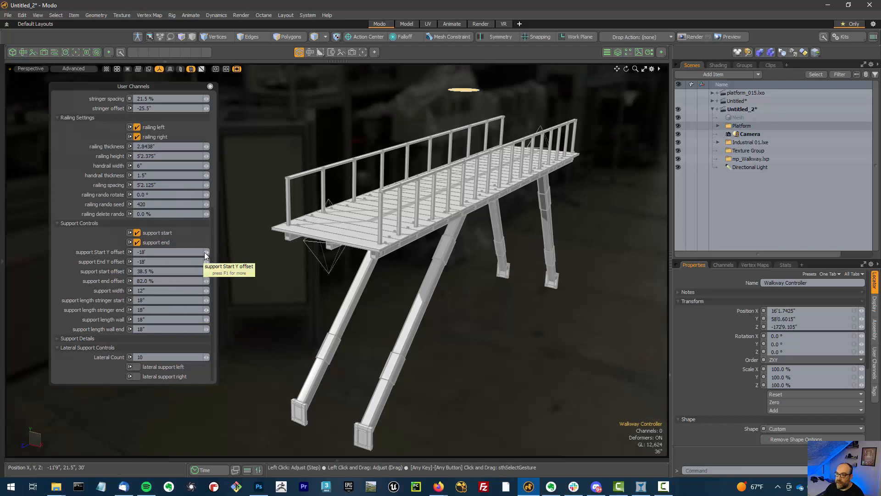
drag(205, 255, 208, 246)
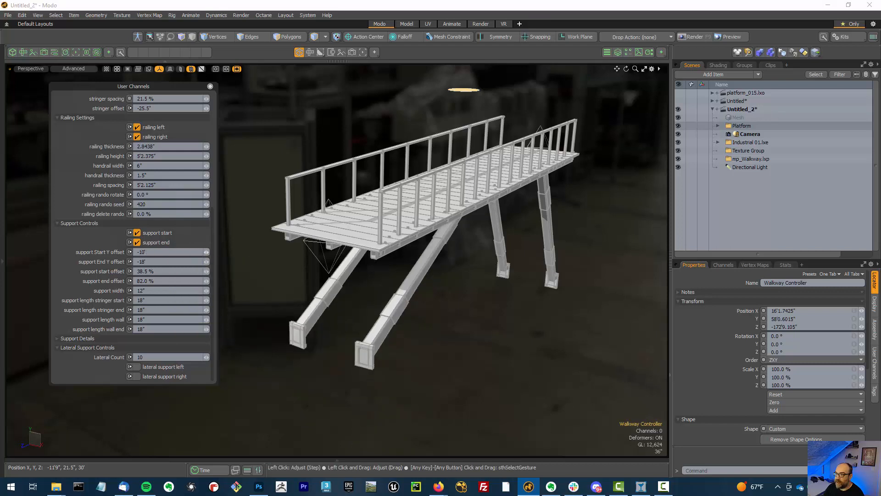
Set the support end Y offset to -10'3"
alt+drag(521, 269, 473, 260)
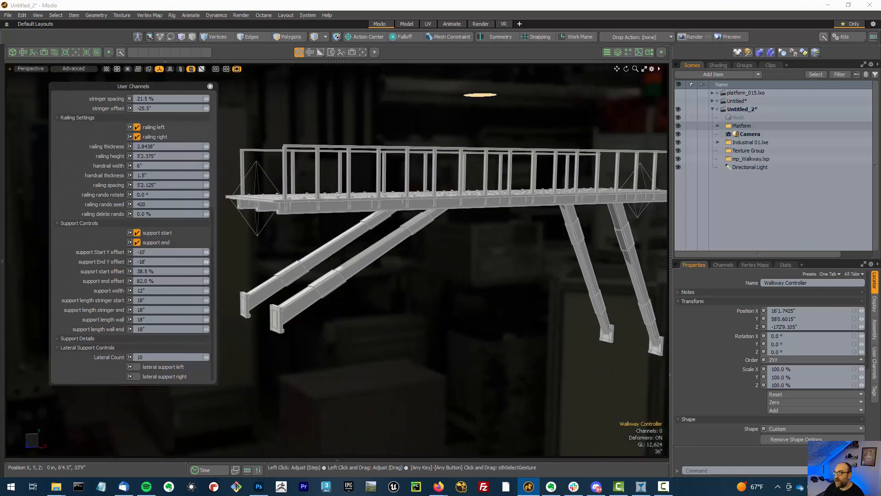
drag(206, 261, 205, 261)
alt+drag(426, 283, 415, 312)
alt+shift+drag(415, 312, 533, 305)
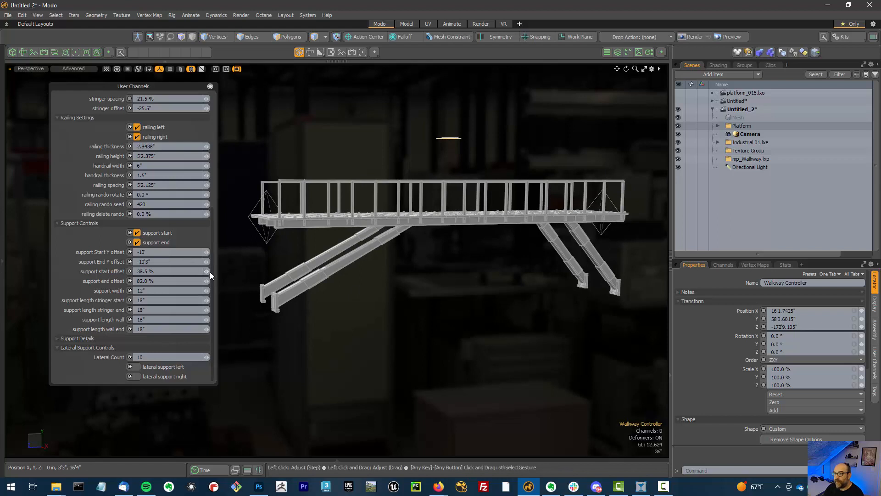
Set the support start offset to 10.5% and the support end offset to 80%
drag(206, 271, 167, 271)
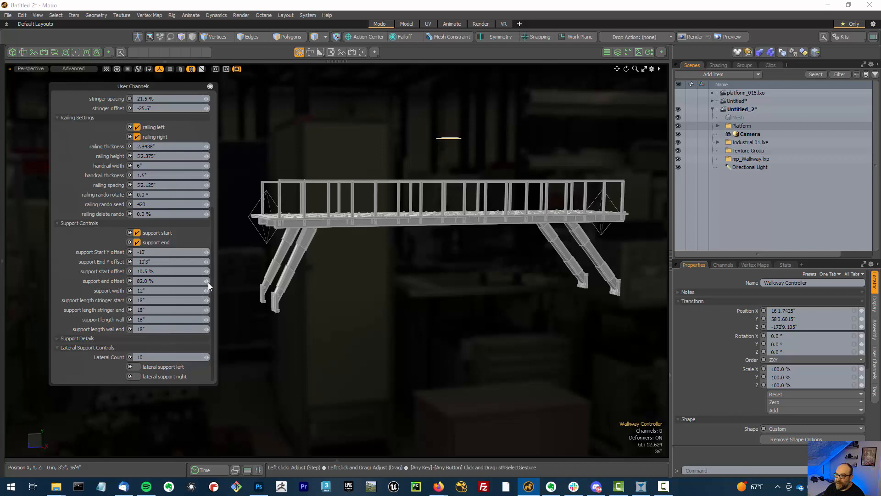
drag(206, 281, 202, 283)
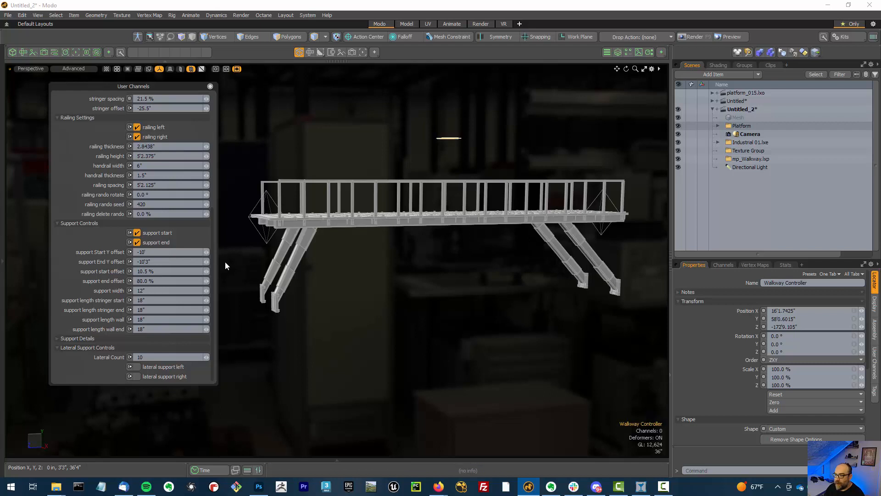
scroll(281, 277, up, 2)
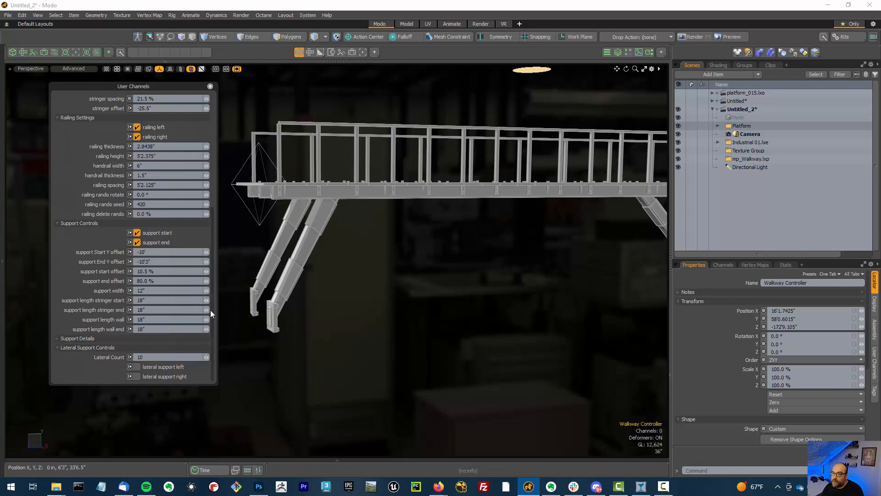
Lengthen the supports: stringer start 28", stringer end 30.375", wall 35.875" and wall end 32.75"
alt+drag(338, 282, 276, 311)
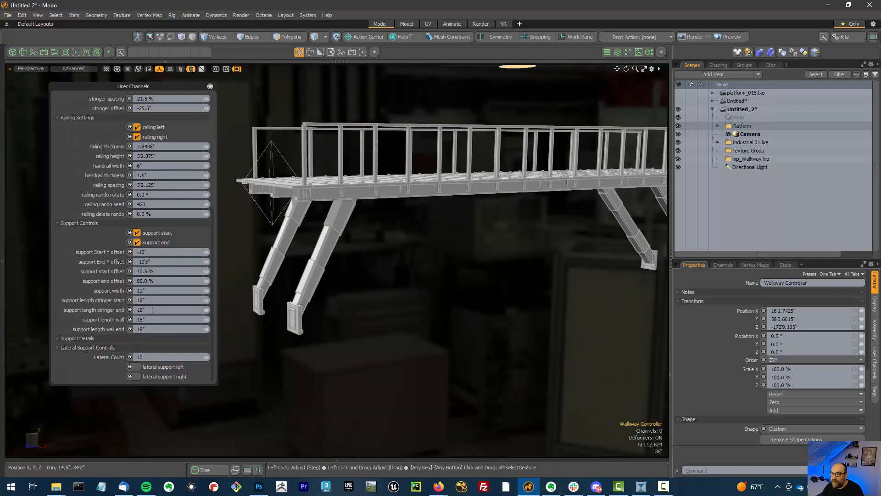
drag(207, 310, 219, 306)
alt+shift+drag(551, 289, 370, 278)
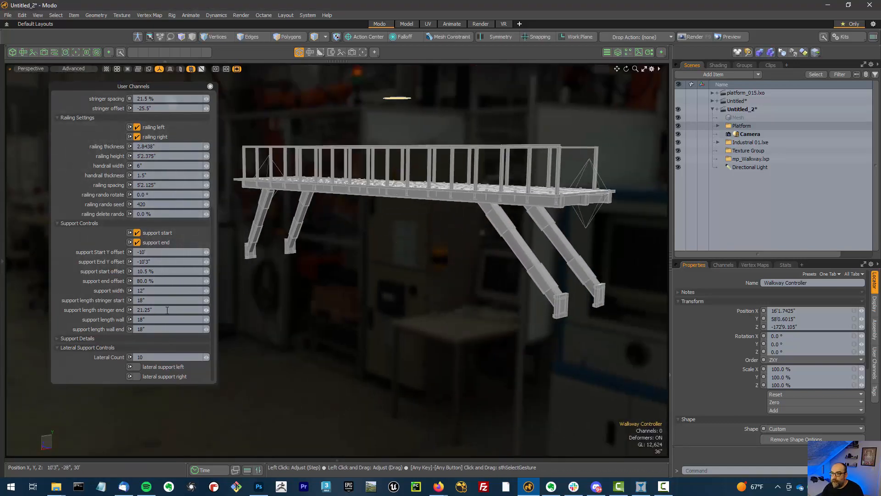
drag(205, 301, 221, 301)
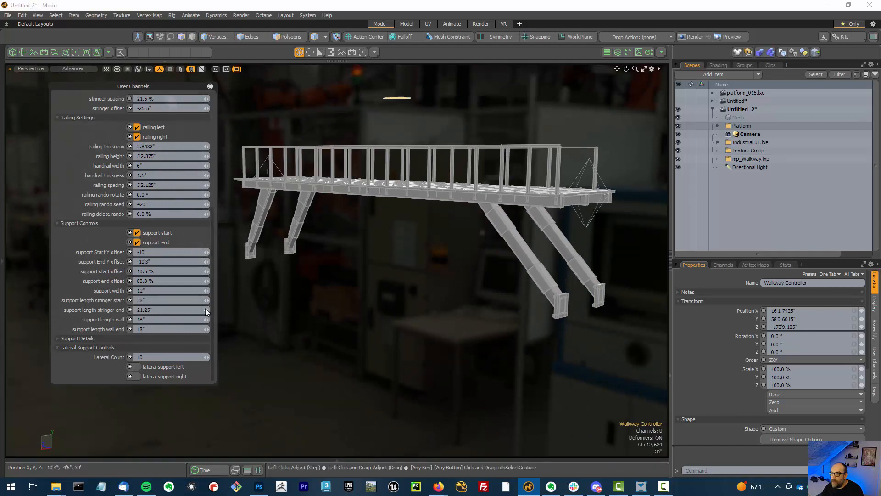
drag(206, 310, 219, 310)
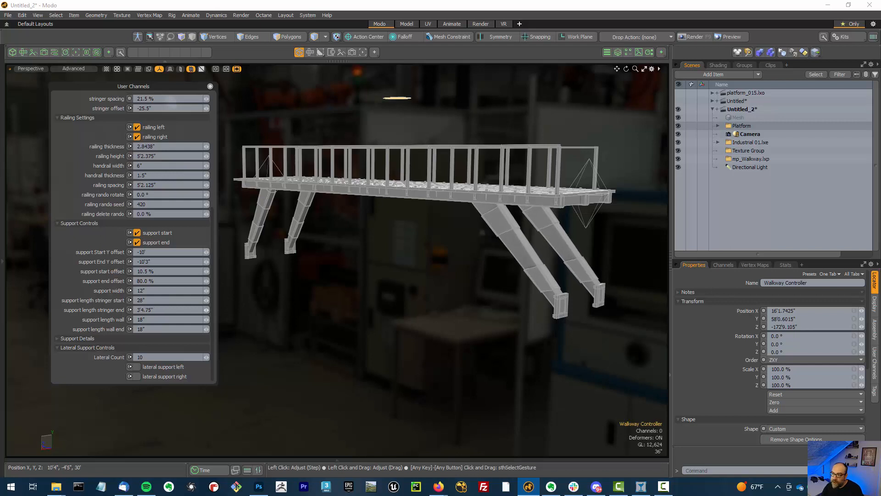
drag(206, 310, 208, 329)
alt+drag(445, 299, 577, 309)
ctrl+alt+drag(426, 271, 454, 275)
alt+drag(454, 276, 551, 292)
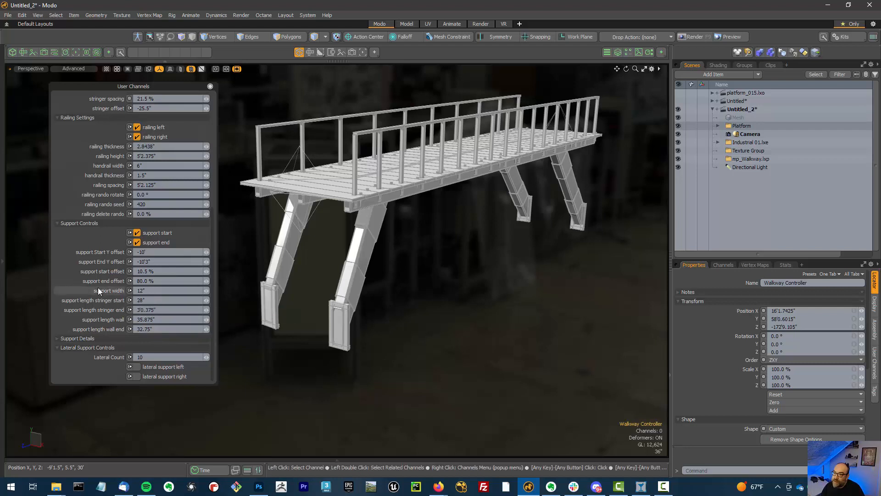
Expand the support details and enable X Bar bracing on the supports
click(91, 338)
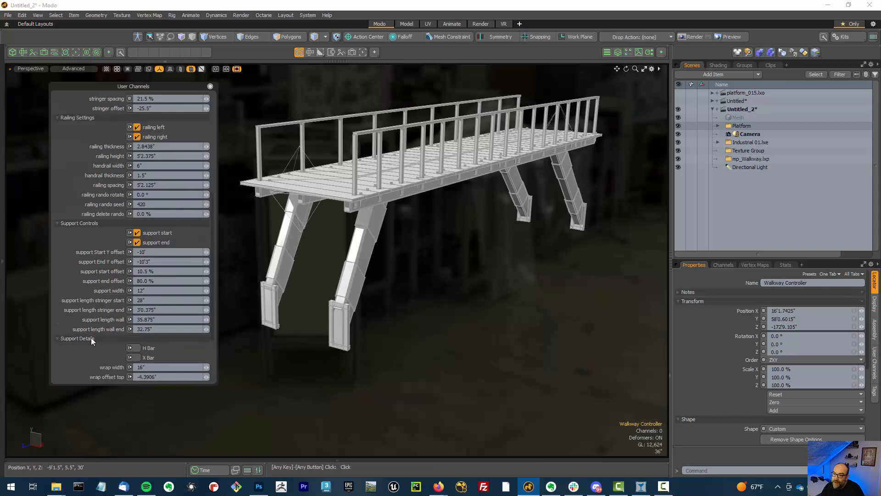
scroll(91, 338, down, 1)
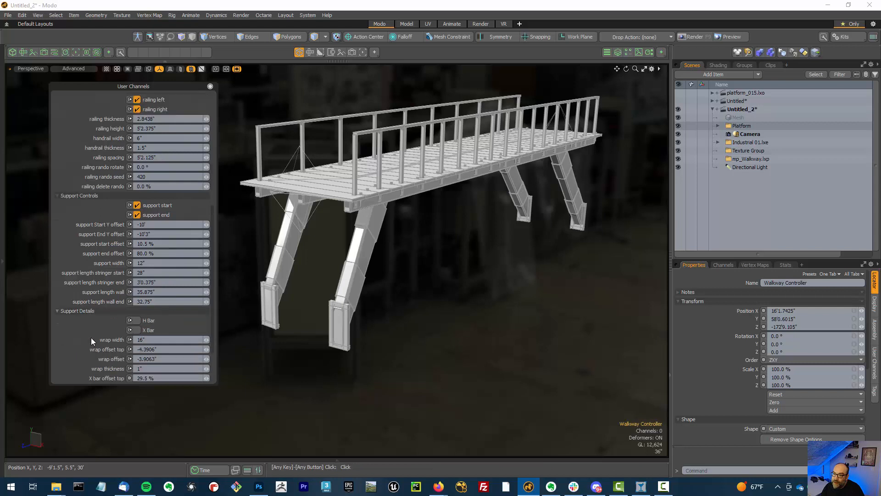
click(138, 330)
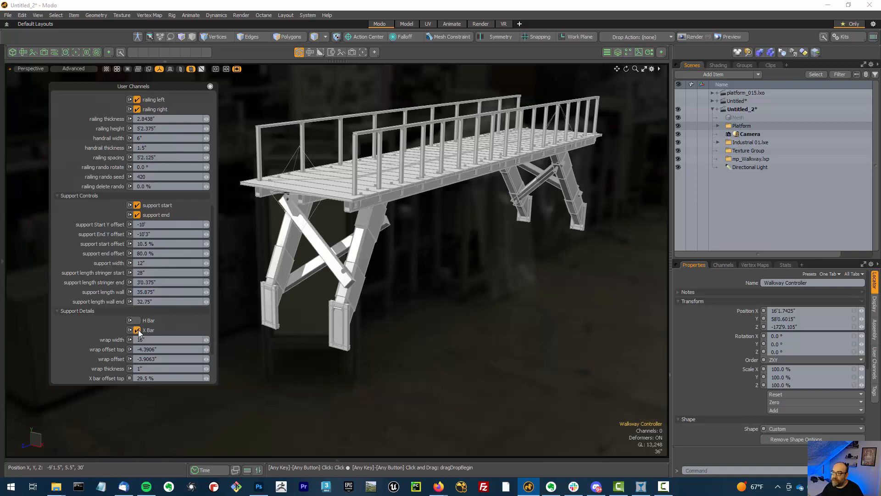
ctrl+alt+drag(606, 289, 454, 283)
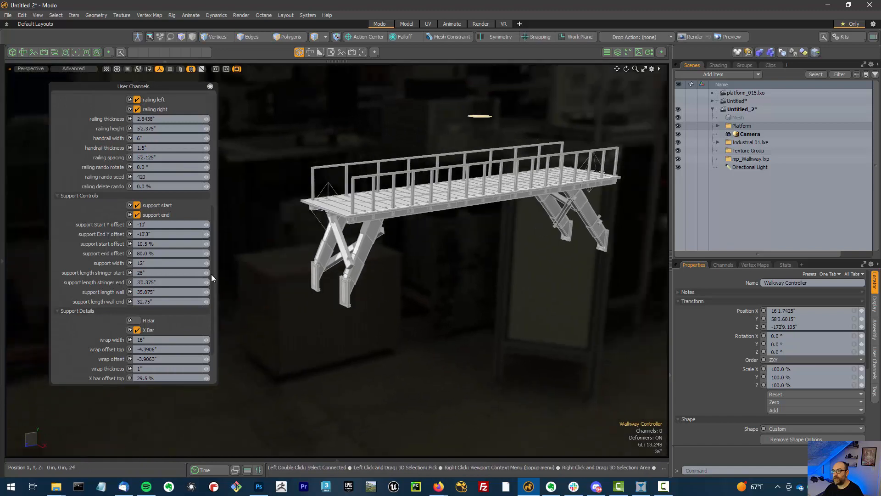
Select the walkway's end locator and move it to Z -53'7" and Y 29'6" to slope the walkway
alt+drag(414, 256, 521, 174)
click(520, 173)
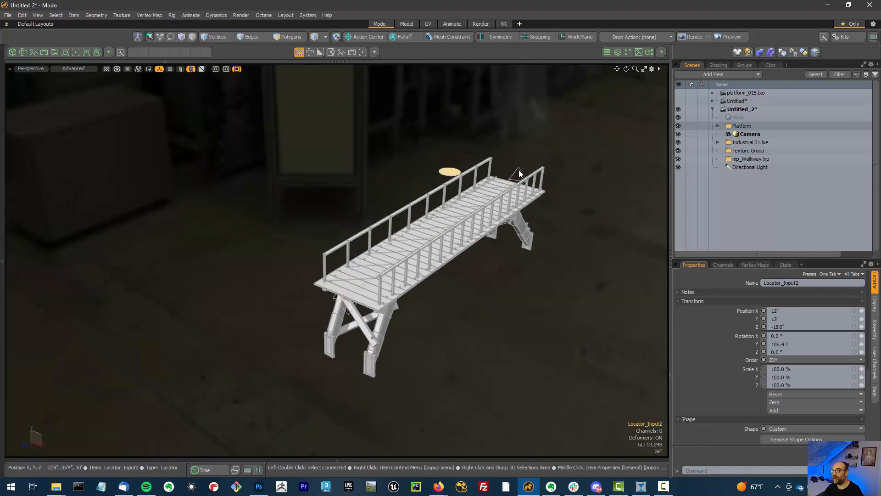
key(y)
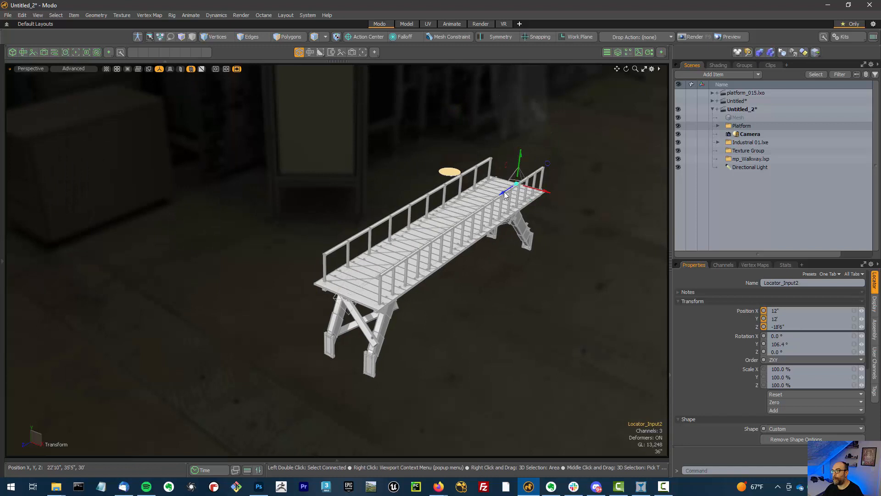
drag(504, 191, 511, 188)
drag(526, 177, 592, 134)
alt+drag(579, 297, 482, 291)
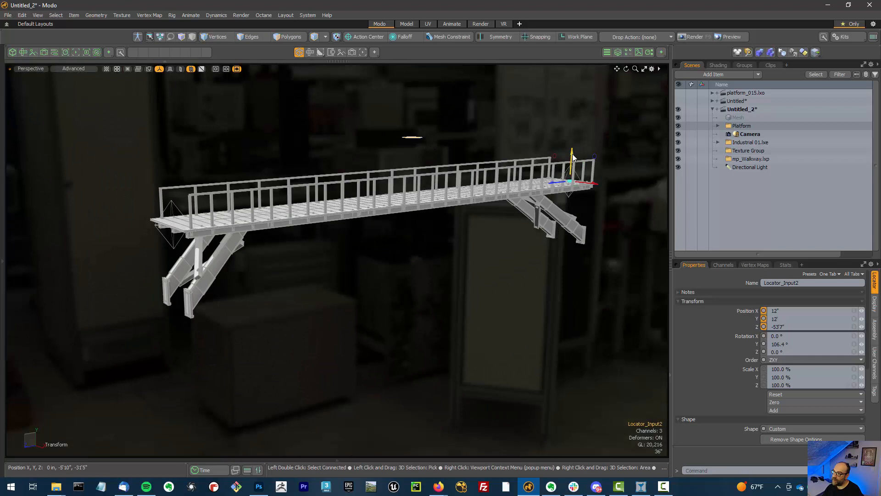
drag(576, 149, 577, 74)
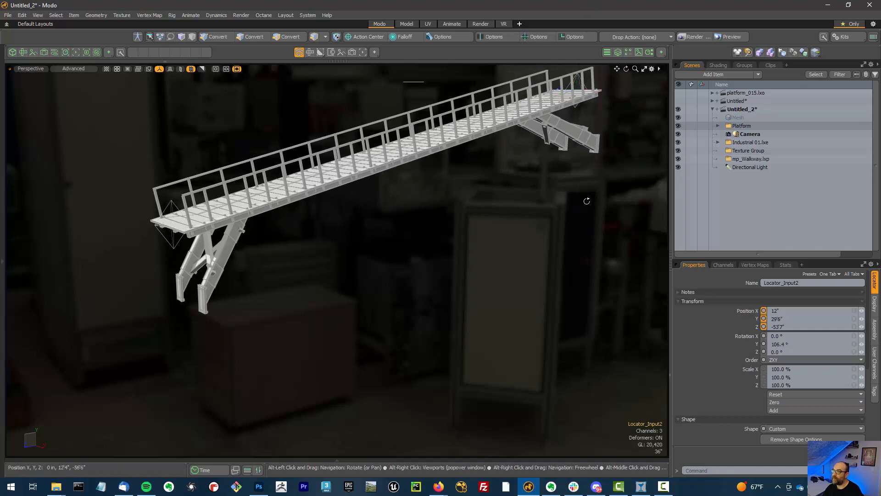
Reselect the Walkway Controller and set support start Y offset to -21'7" and support end Y offset to -24'
alt+drag(586, 199, 610, 157)
alt+drag(605, 206, 557, 222)
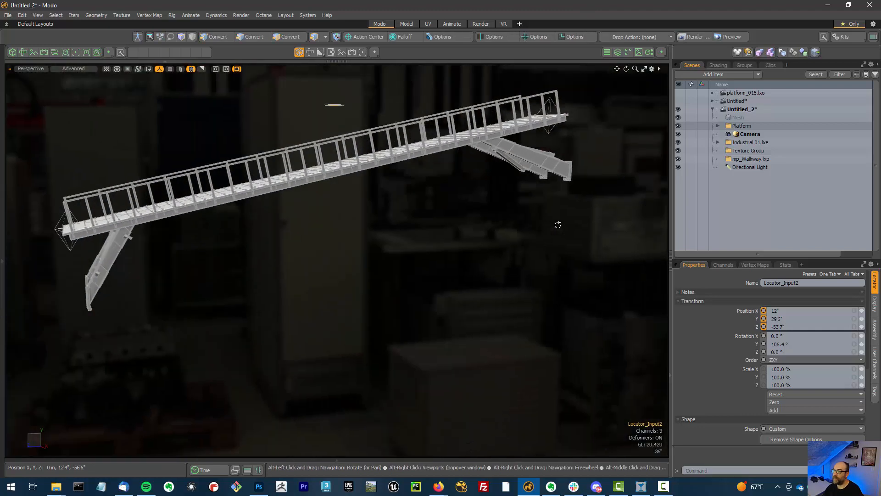
click(336, 105)
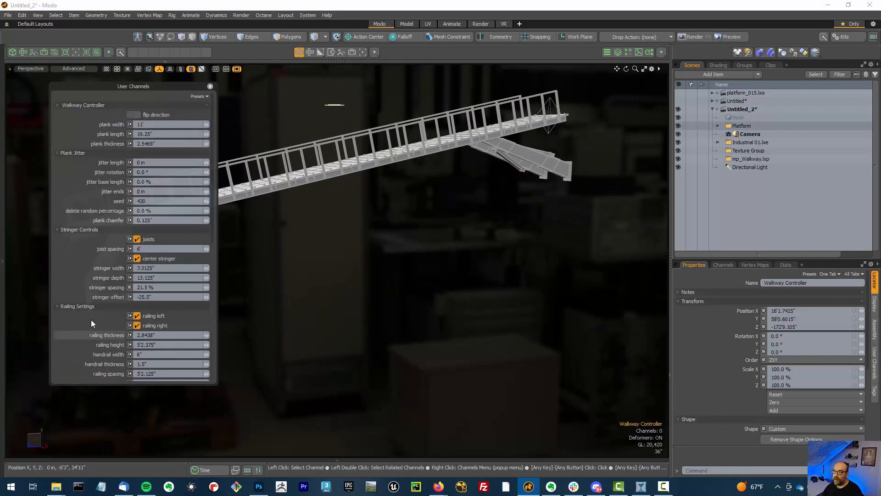
alt+drag(373, 247, 452, 308)
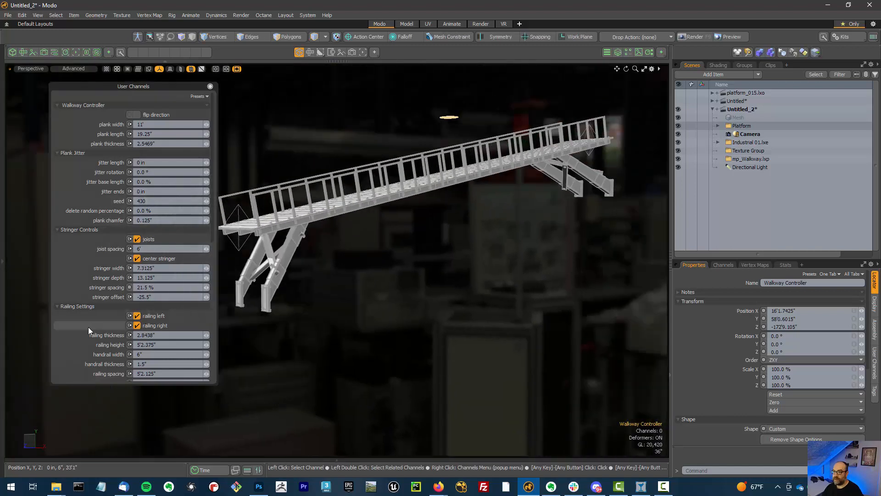
scroll(88, 327, down, 3)
scroll(95, 293, down, 3)
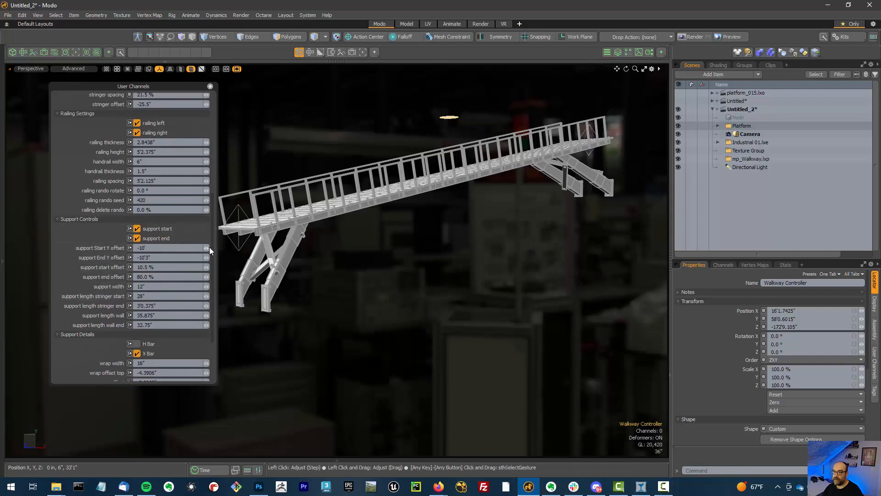
drag(207, 248, 187, 248)
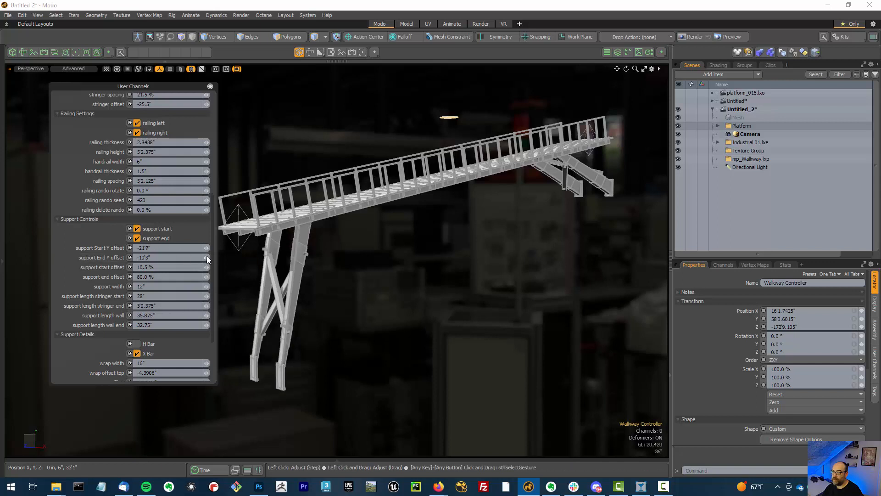
drag(206, 257, 200, 258)
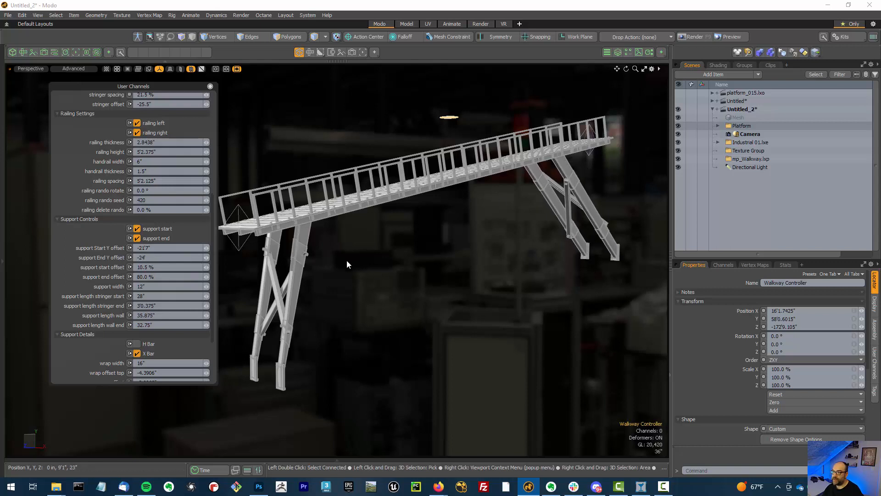
Set the support start offset to 20.5%
alt+drag(291, 326, 345, 336)
scroll(333, 331, up, 4)
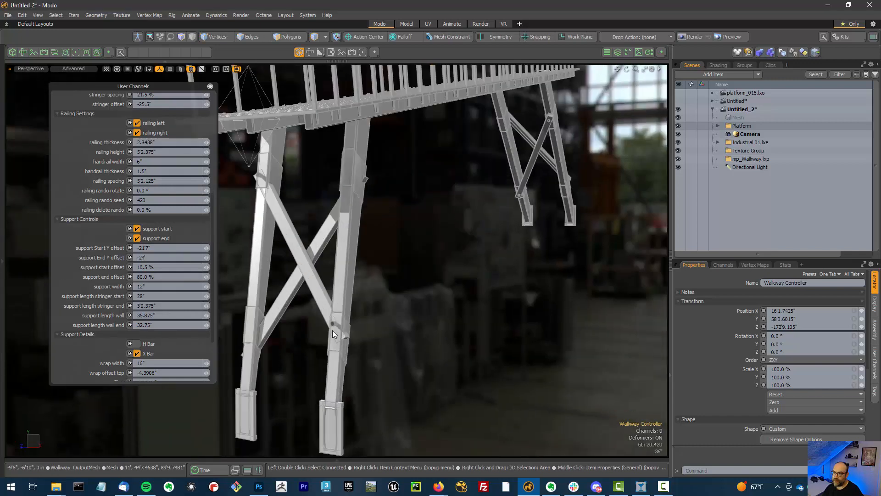
alt+drag(421, 340, 388, 339)
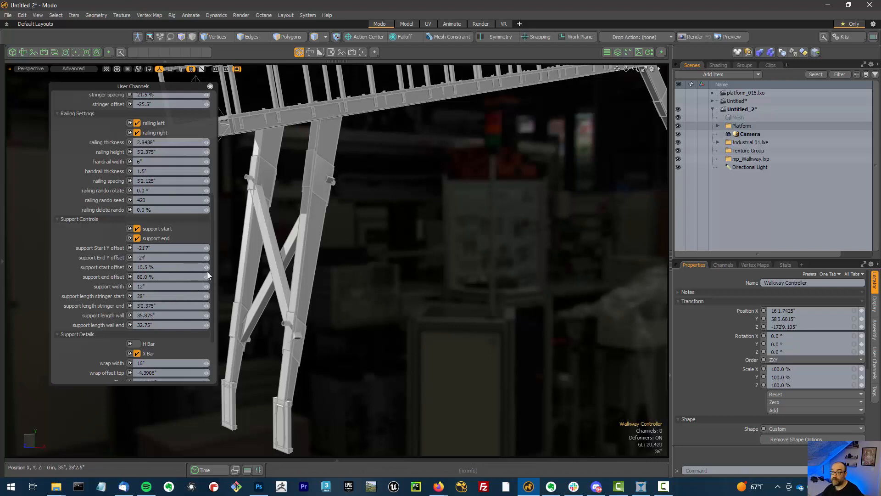
drag(205, 268, 207, 267)
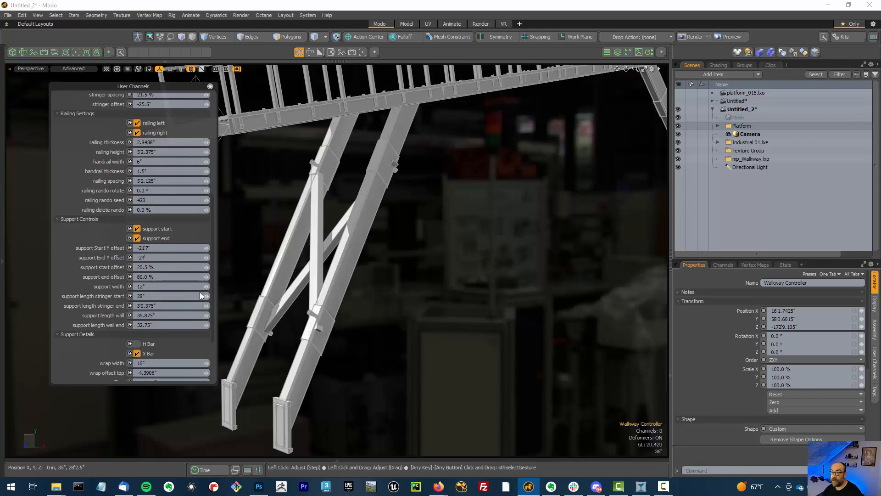
Set the support stringer start length to 28.875" and the support start Y offset to -22'7"
drag(207, 296, 207, 296)
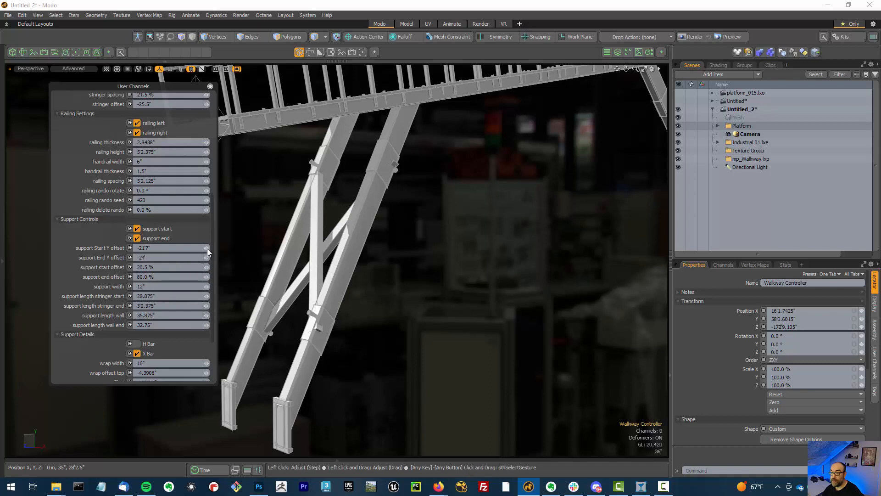
drag(207, 248, 205, 249)
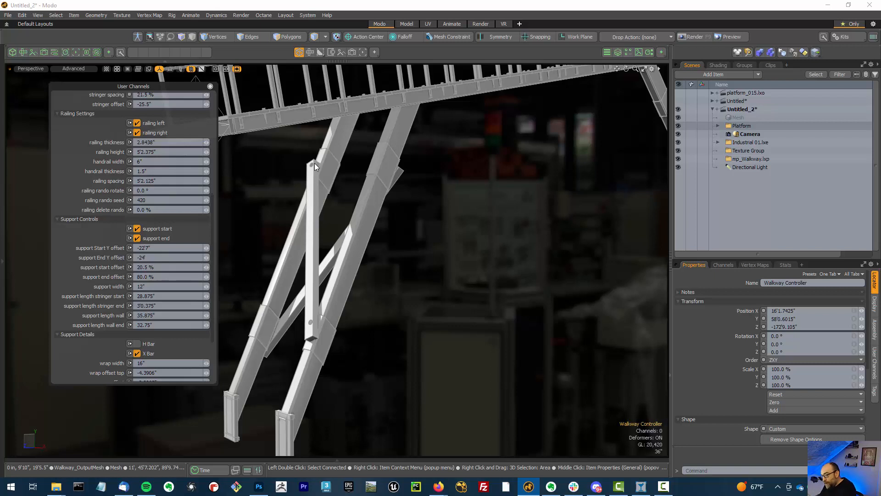
Compare H Bar and X Bar bracing, keeping only X Bar, and set the X bar offset top to 50%
scroll(387, 211, down, 3)
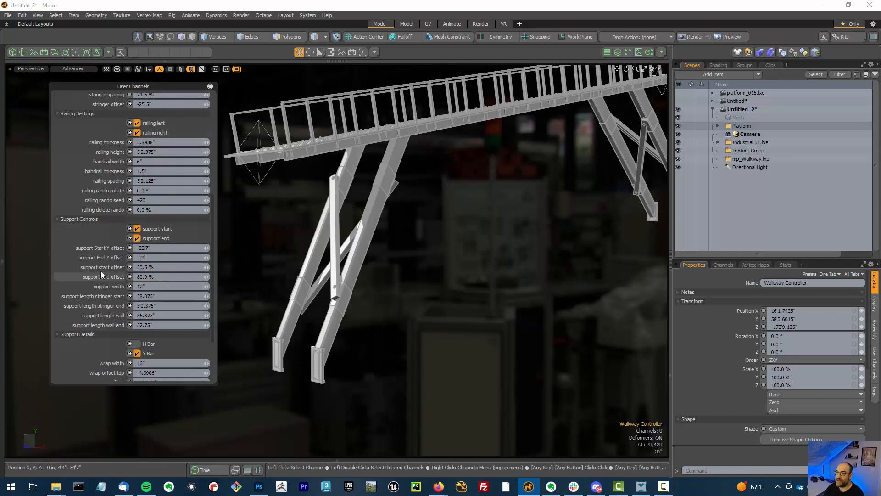
scroll(101, 257, down, 3)
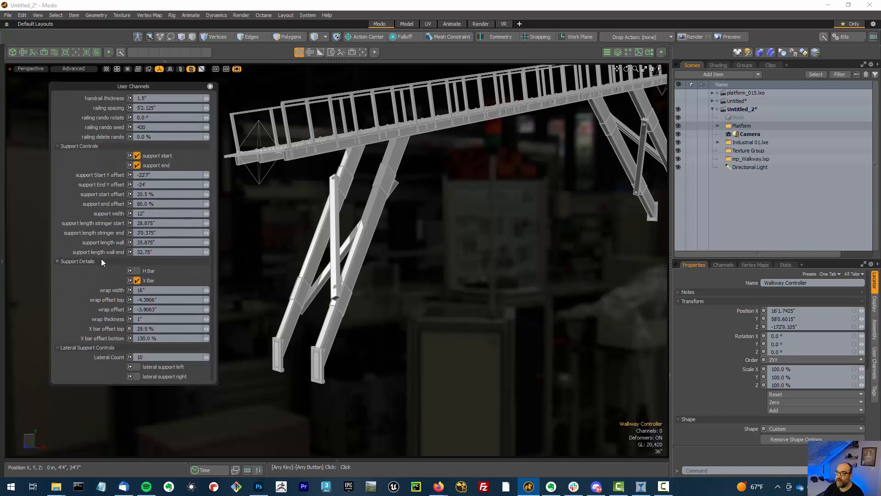
click(140, 279)
click(137, 271)
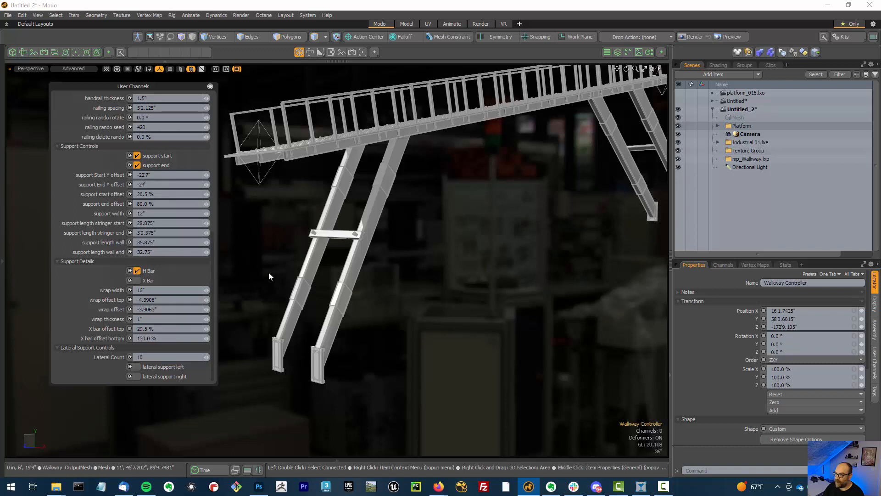
click(148, 281)
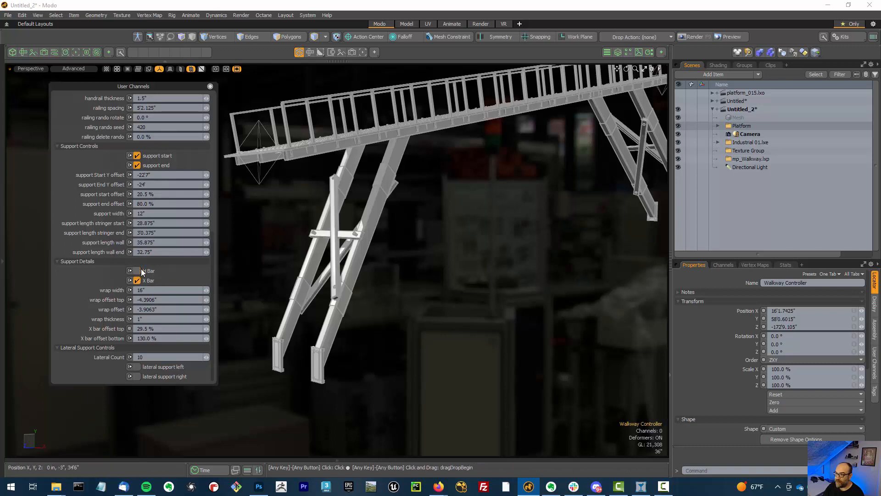
click(140, 270)
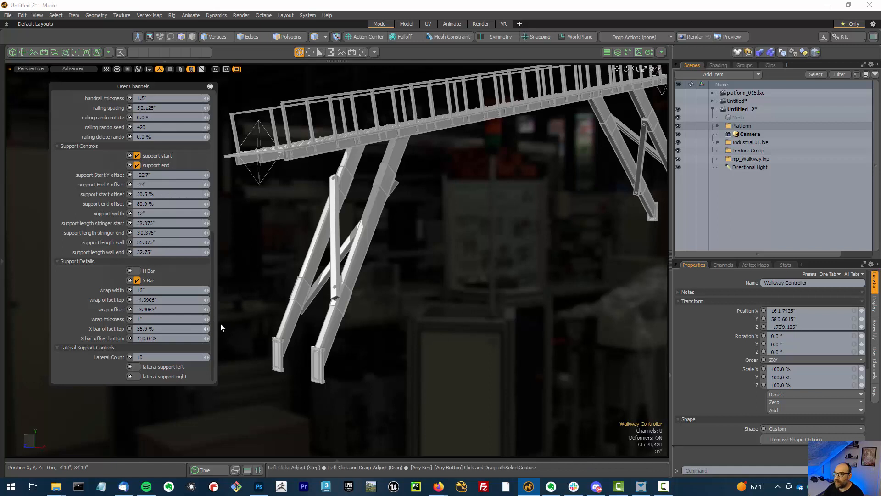
drag(221, 323, 206, 328)
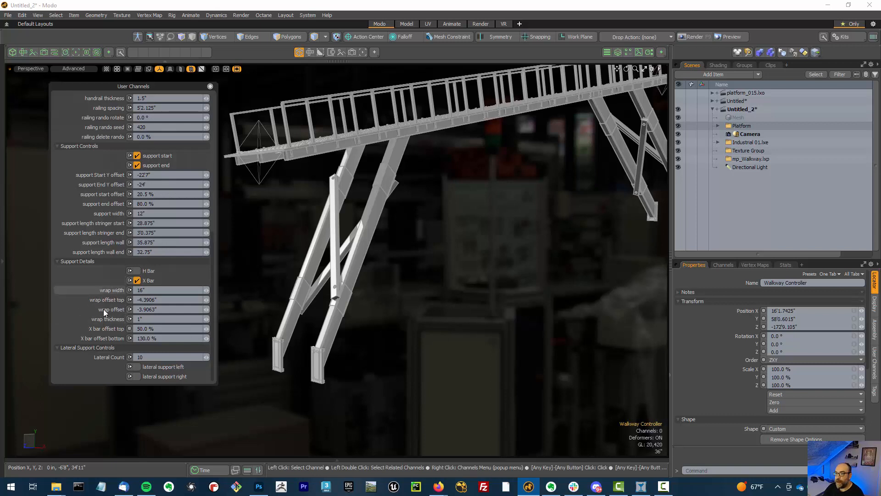
Turn off X Bar bracing and disable both the support start and support end options
click(141, 280)
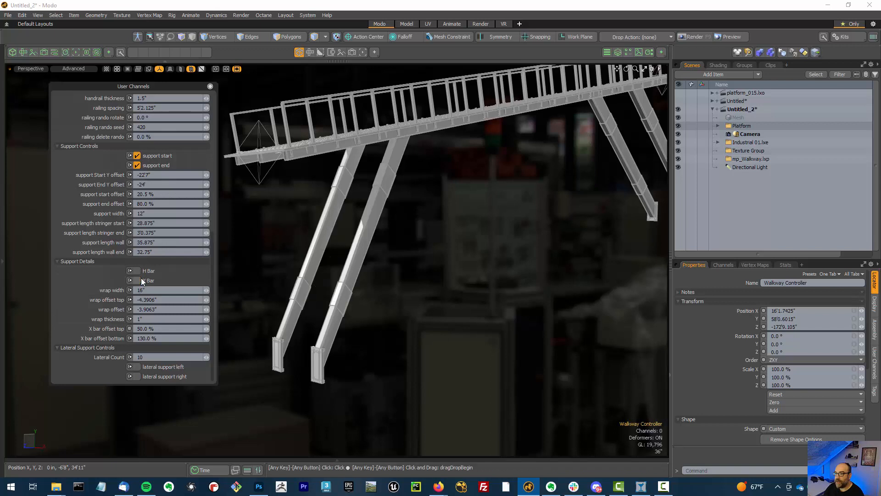
click(151, 165)
click(150, 157)
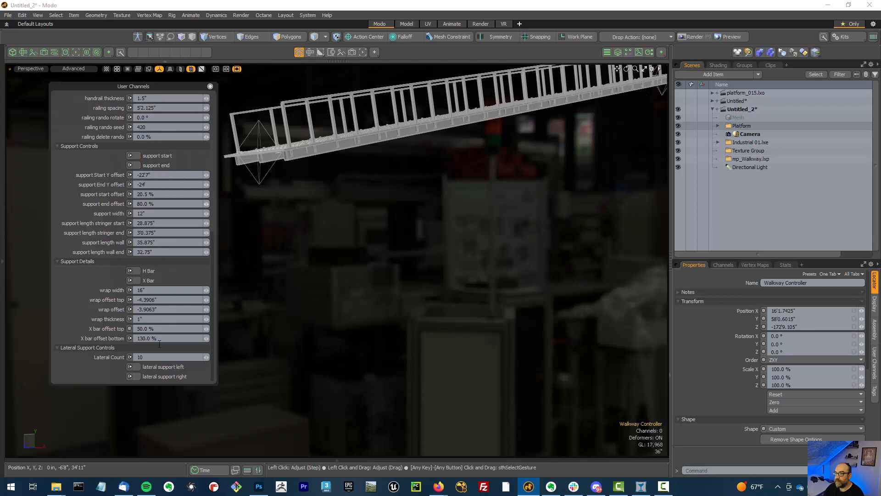
Enable the lateral support left option on the Walkway Controller
click(157, 369)
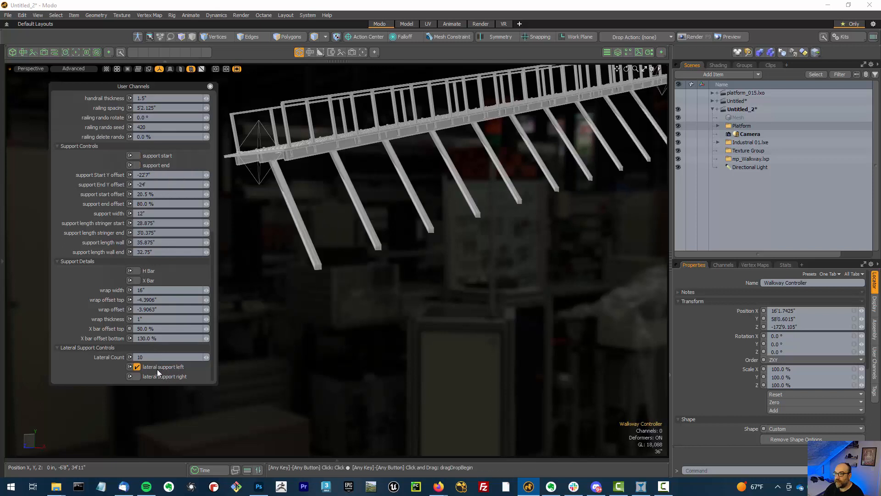
alt+drag(420, 271, 444, 308)
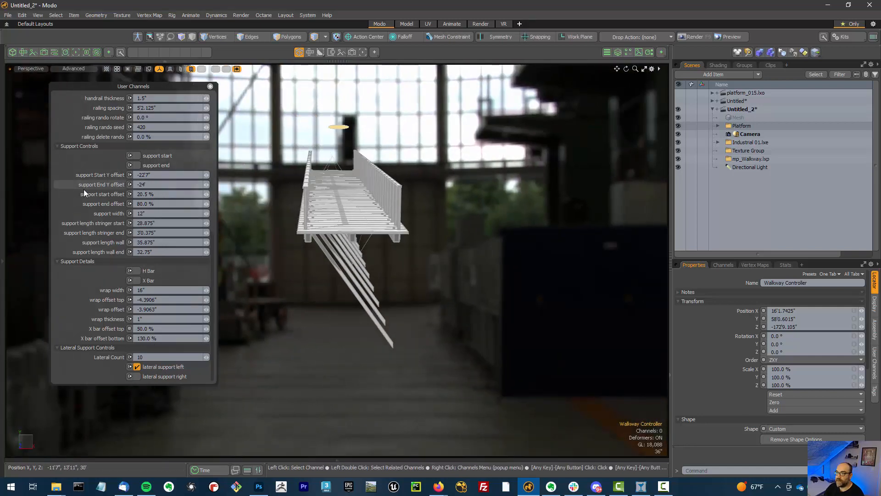
Turn off the right railing in the Railing Settings
scroll(87, 188, up, 4)
click(158, 170)
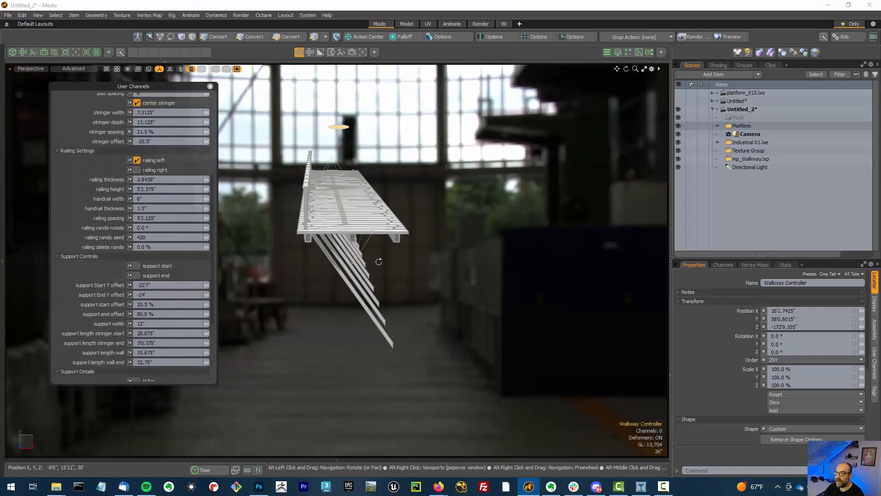
mouse_move(404, 248)
alt+mouse_down()
mouse_move(417, 258)
mouse_move(399, 251)
alt+mouse_up()
alt+drag(448, 301, 356, 309)
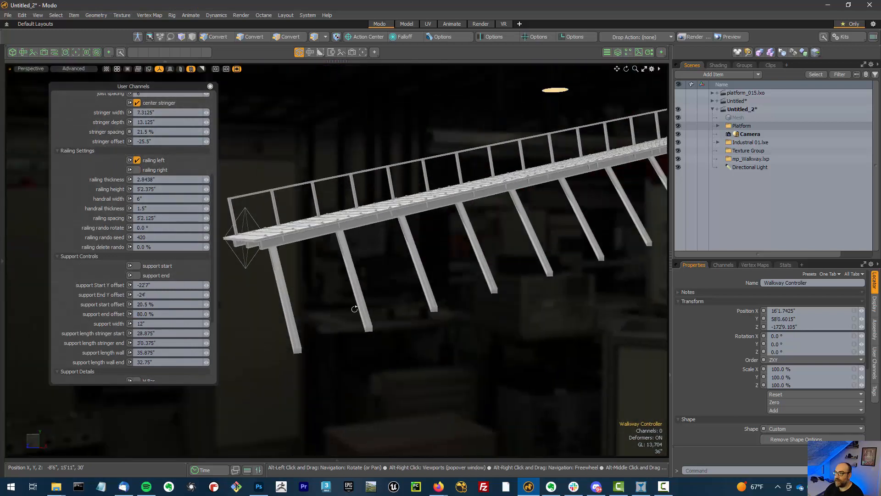
alt+drag(570, 305, 460, 319)
scroll(552, 326, down, 5)
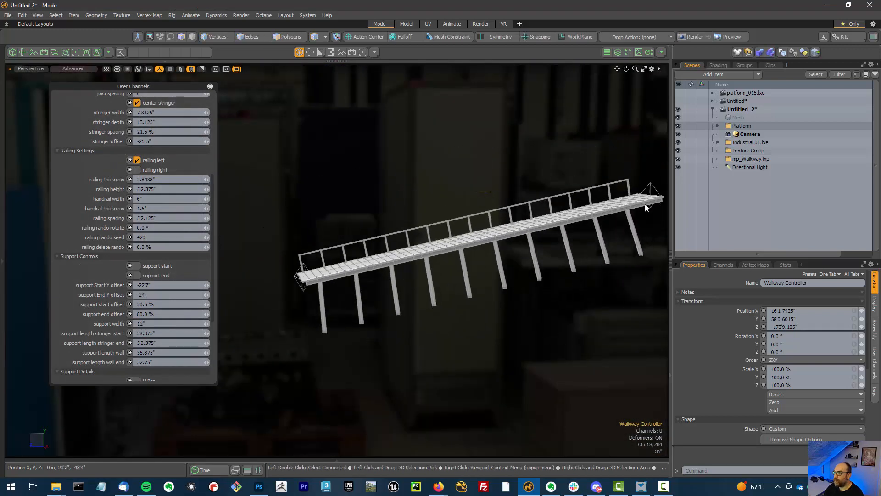
Move the walkway's end locator down to a Y position of 14'6" to slope the walkway
key(w)
drag(652, 189, 653, 189)
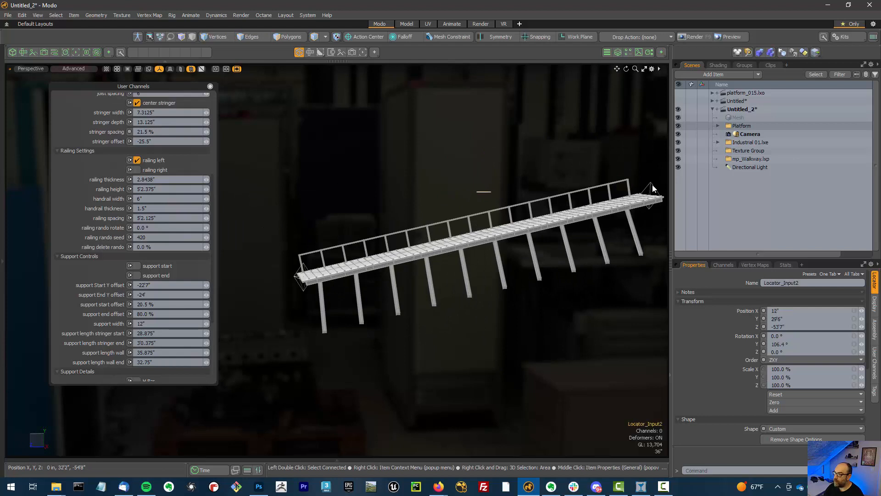
click(652, 188)
key(w)
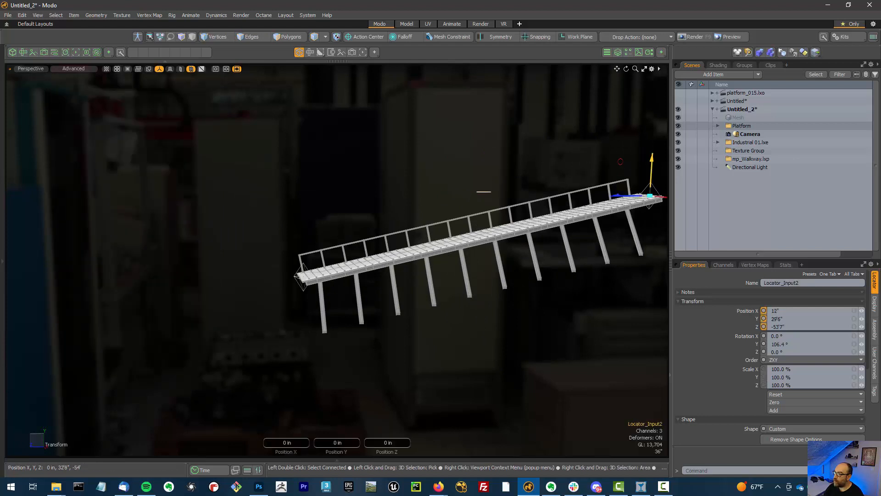
drag(650, 177, 345, 333)
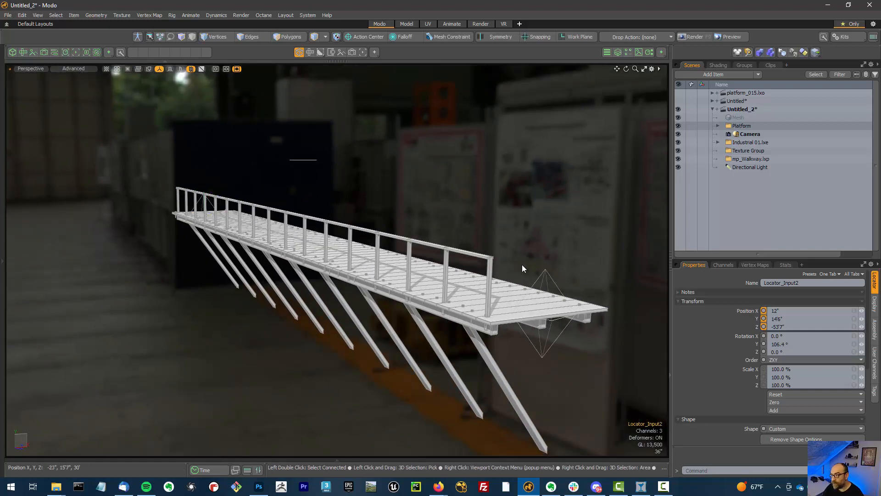
alt+drag(522, 265, 464, 246)
scroll(498, 217, down, 3)
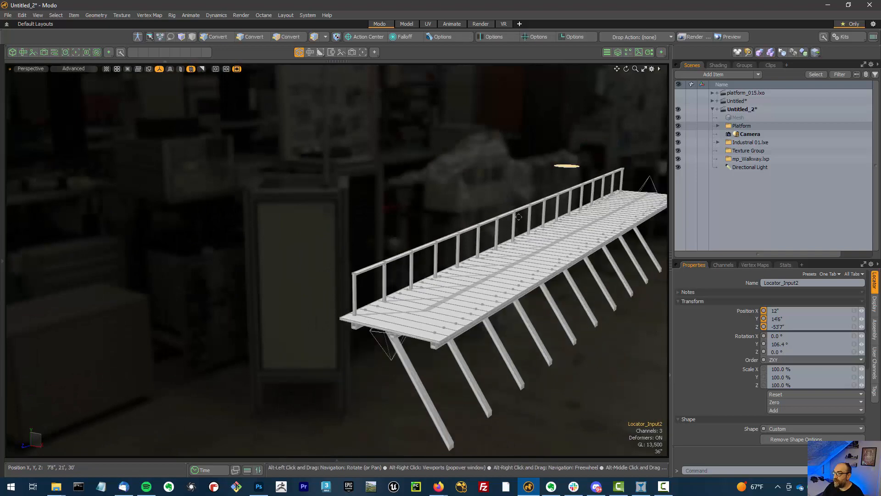
Reselect the Walkway Controller and enable both lateral support left and lateral support right
alt+shift+drag(571, 155, 528, 145)
click(526, 146)
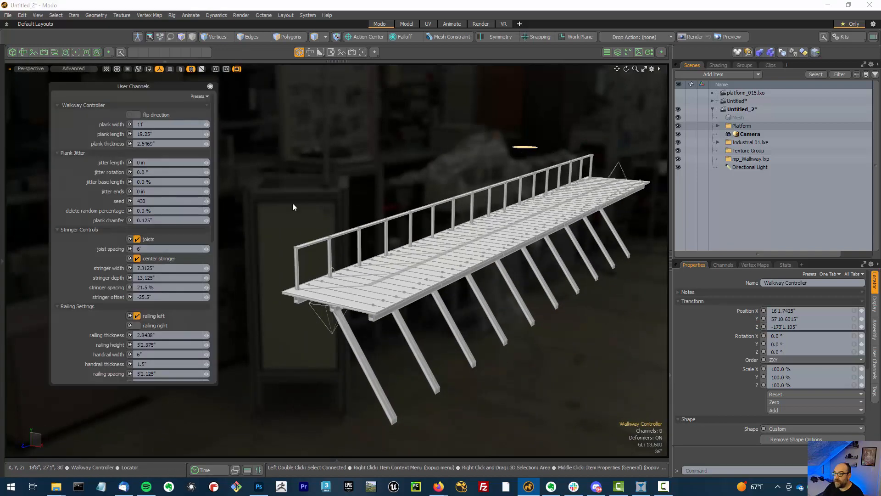
scroll(76, 322, down, 3)
scroll(76, 322, down, 10)
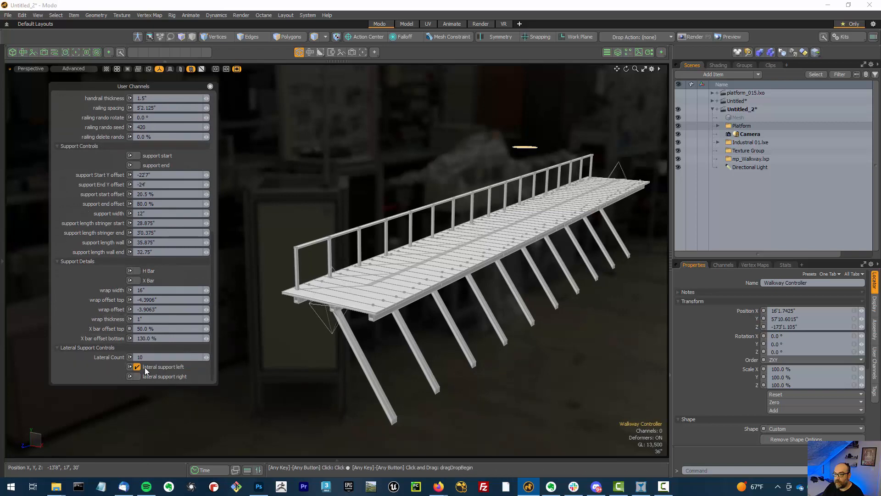
click(145, 368)
click(150, 376)
alt+drag(293, 339, 332, 335)
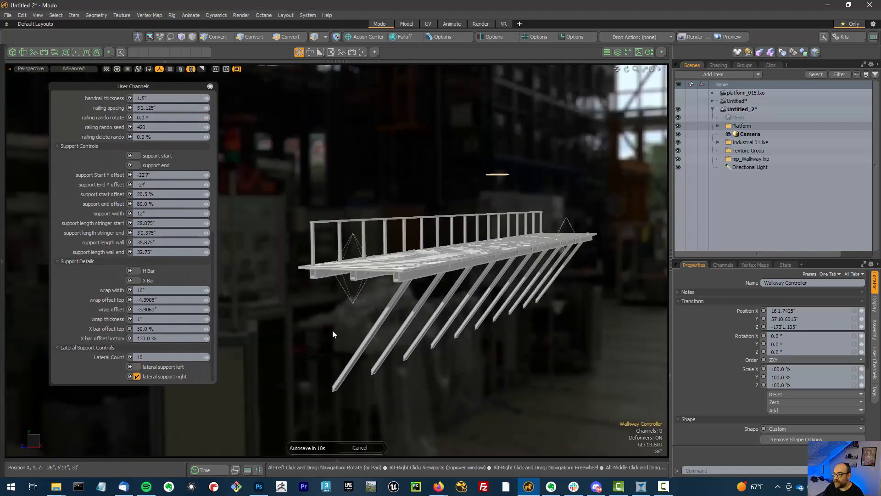
click(138, 368)
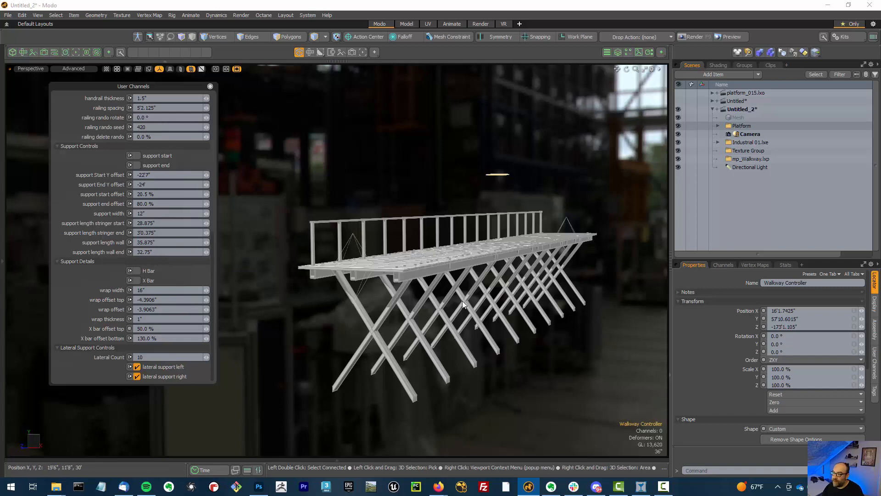
alt+drag(462, 301, 197, 357)
Turn off the left railing so the walkway has no railings
scroll(110, 247, up, 5)
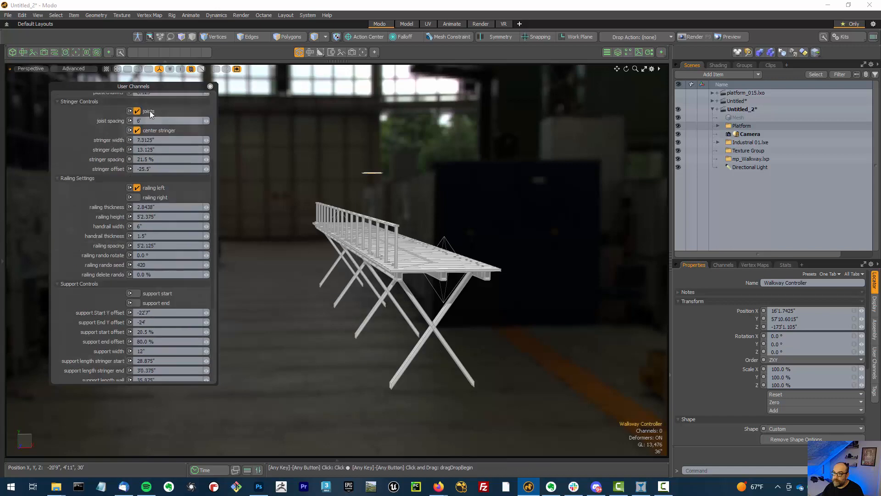
click(156, 187)
alt+drag(276, 230, 362, 273)
alt+drag(499, 336, 486, 338)
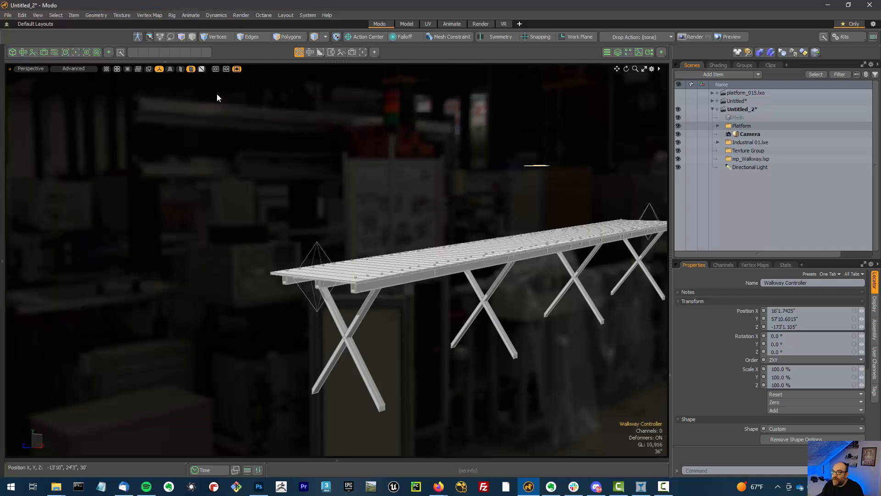
Deselect everything and inspect the walkway from the Left view, then return to Perspective
click(401, 198)
key(ctrl+space)
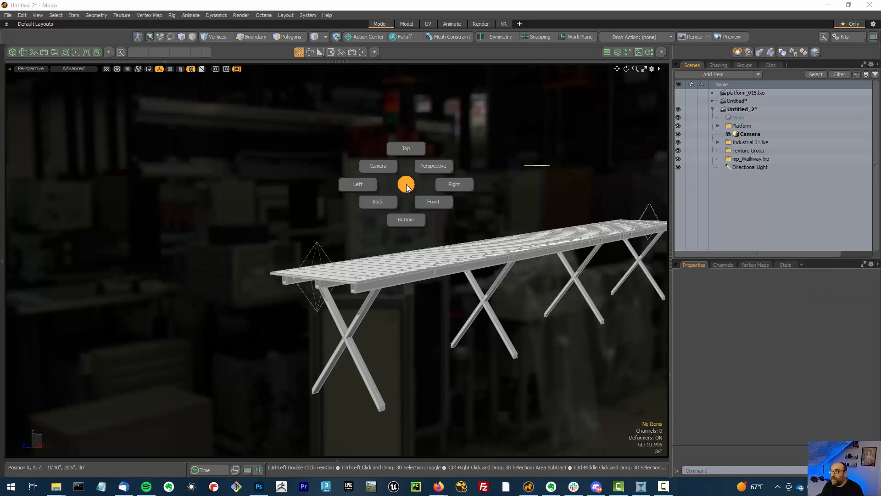
click(359, 184)
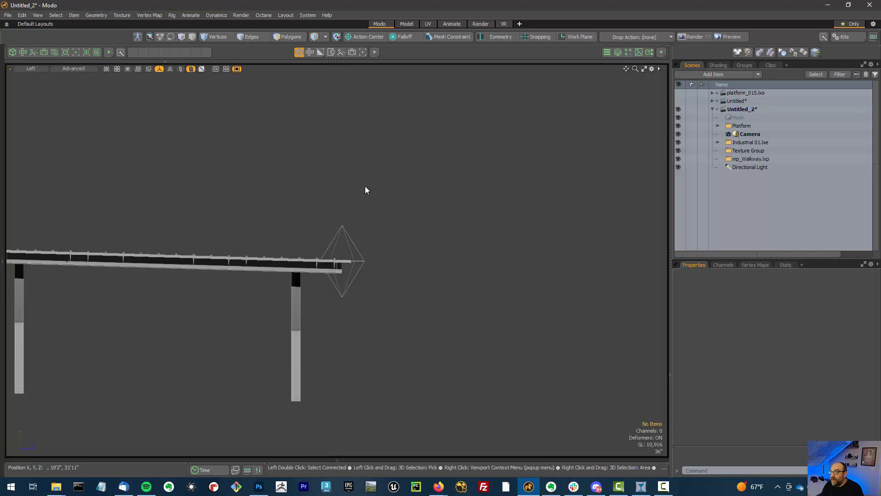
key(ctrl+space)
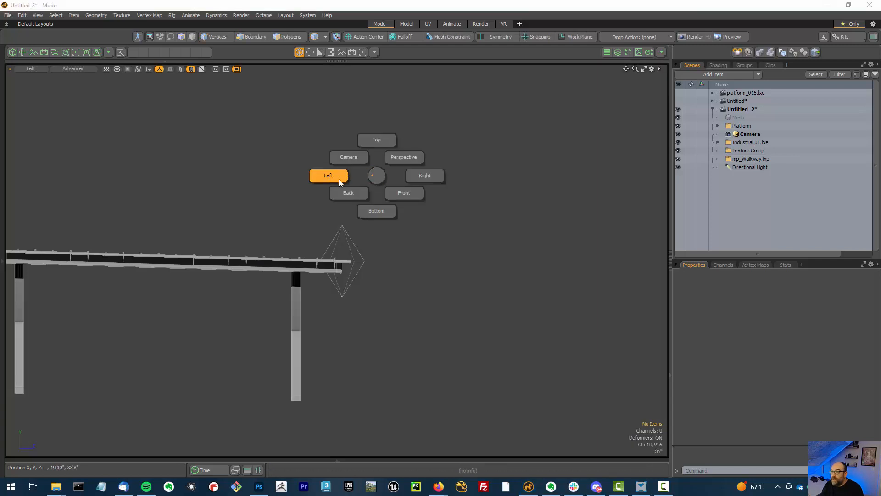
click(403, 155)
alt+drag(409, 174, 388, 176)
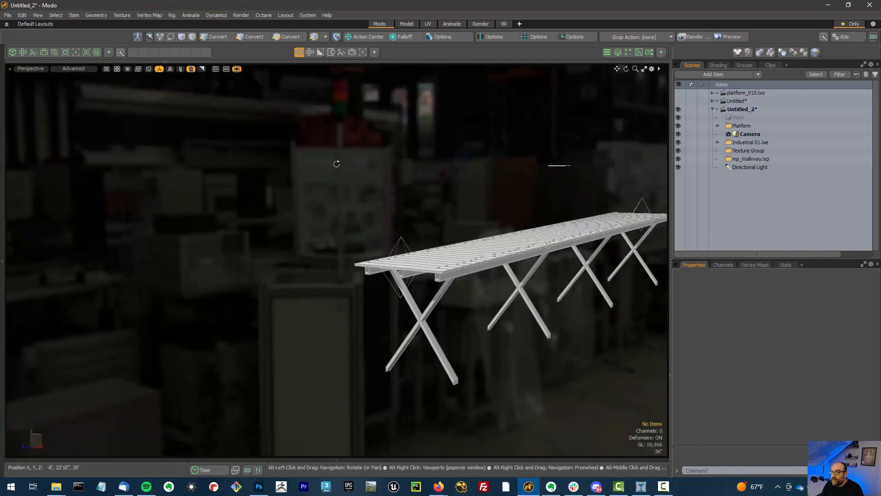
Open a schematic viewport and enter the Walkway Assembly to view the Walkway Controller node
key(ctrl+alt+space)
click(274, 167)
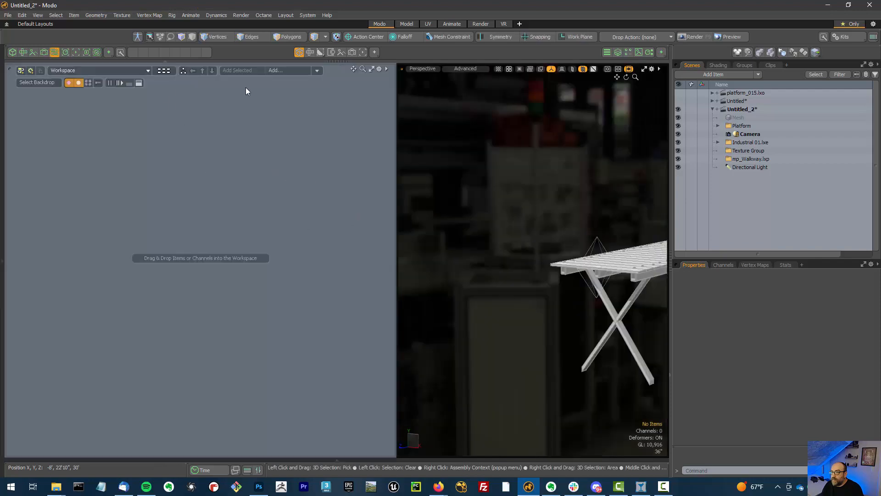
click(163, 71)
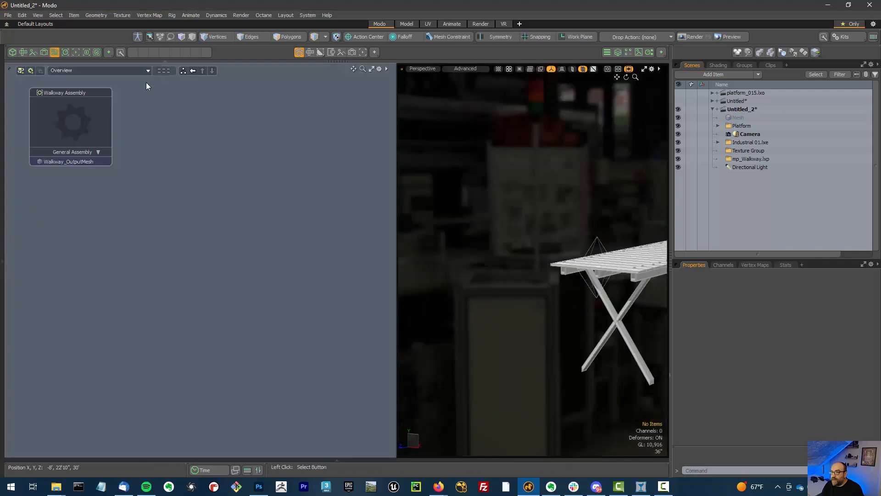
click(95, 127)
double_click(95, 127)
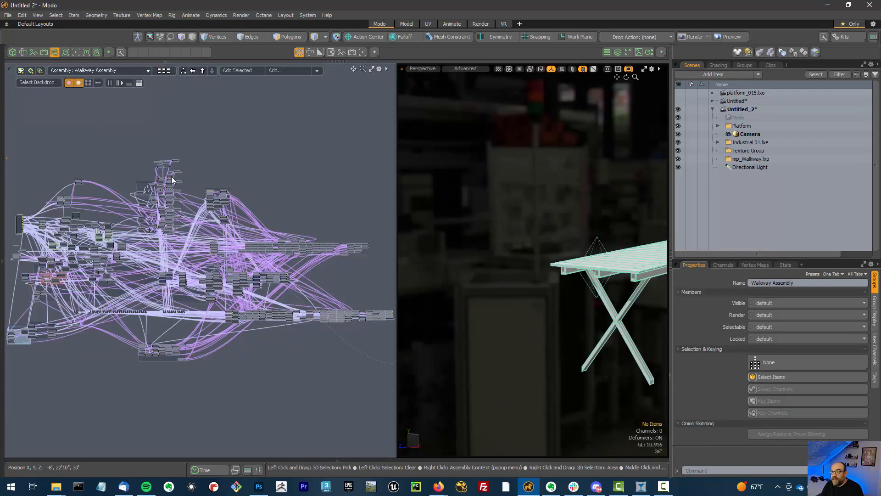
scroll(46, 266, up, 2)
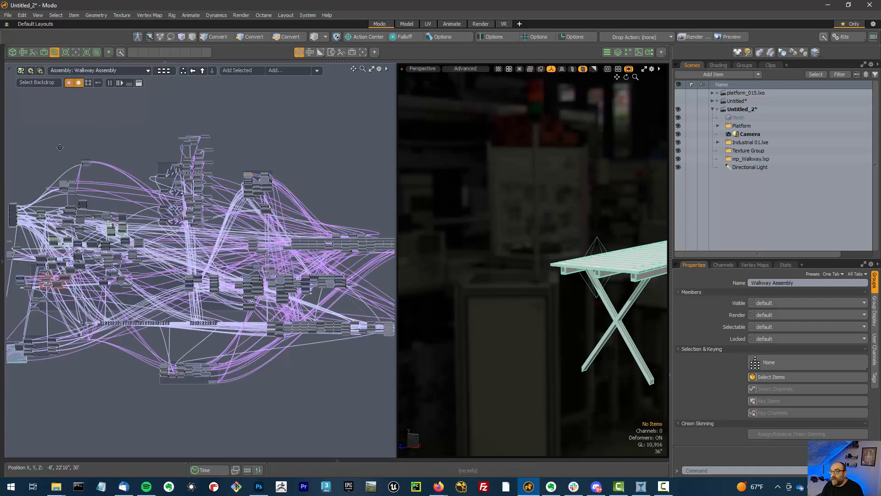
alt+drag(55, 144, 151, 159)
scroll(91, 233, up, 4)
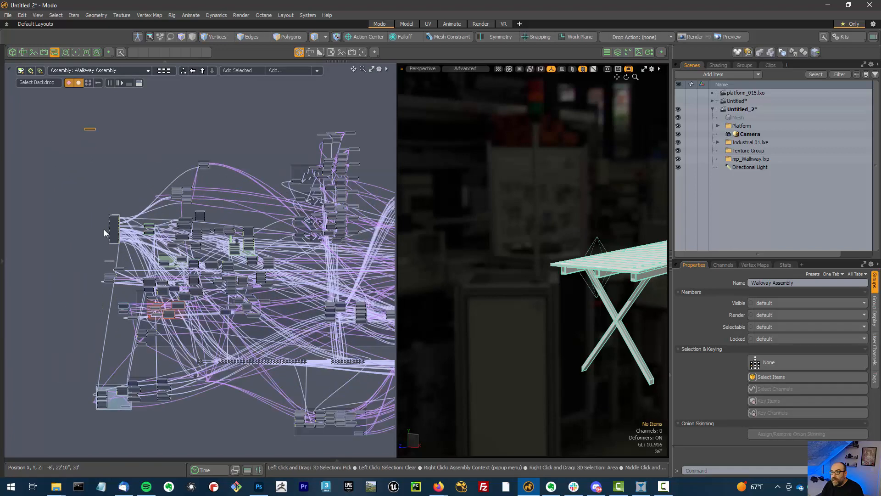
scroll(87, 188, up, 8)
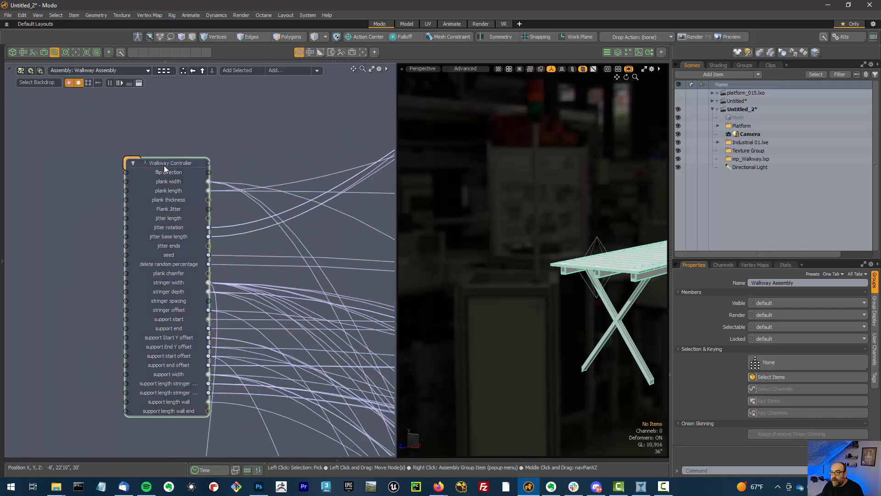
drag(163, 165, 118, 148)
scroll(214, 236, down, 3)
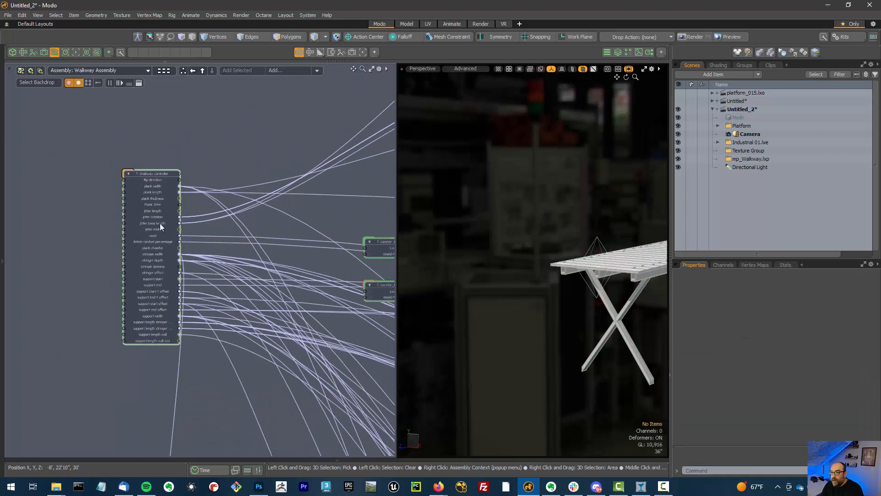
scroll(138, 229, up, 3)
alt+shift+drag(569, 180, 379, 215)
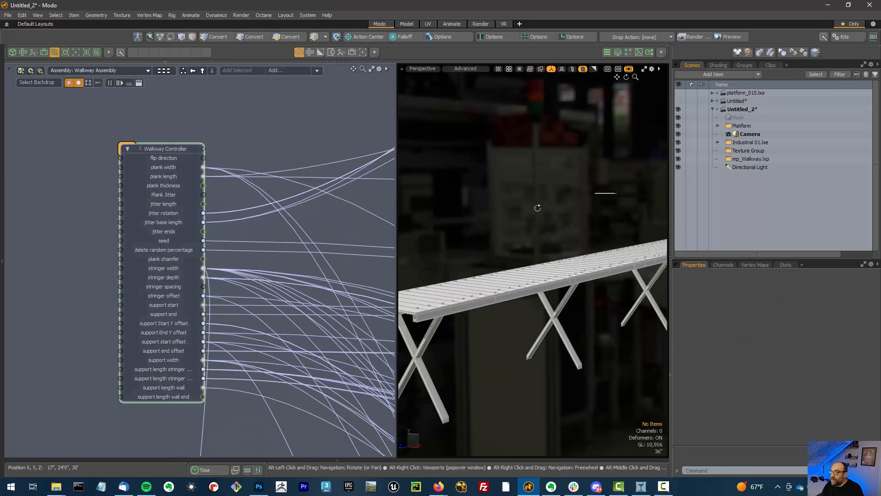
alt+drag(537, 206, 569, 202)
Select the Walkway Controller and add its channels from Radius downward to the Walkway Controller schematic node
click(589, 193)
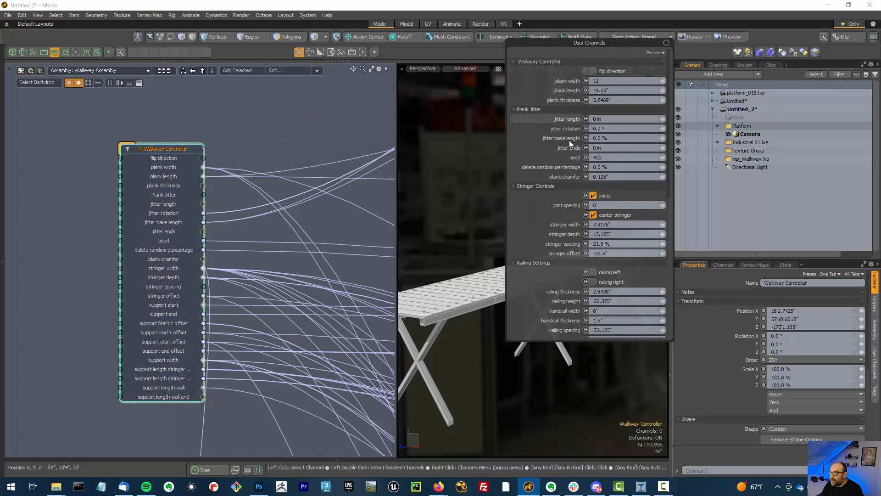
click(726, 265)
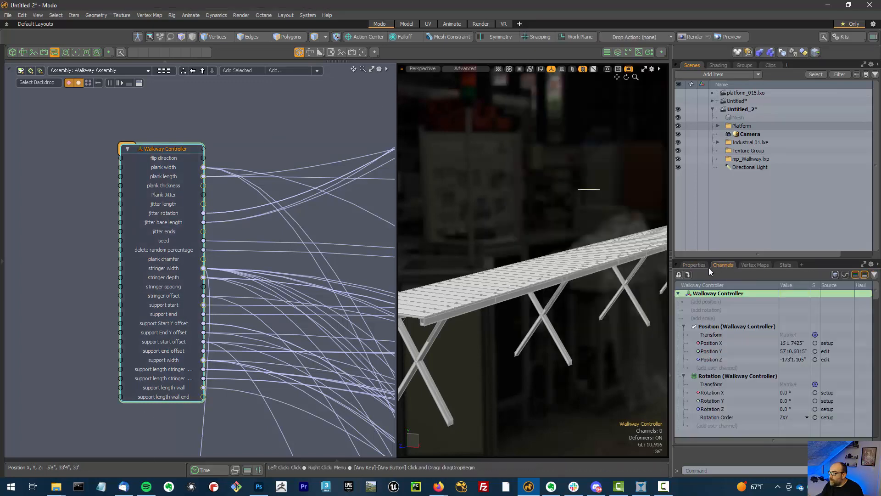
scroll(723, 359, down, 3)
scroll(724, 368, down, 10)
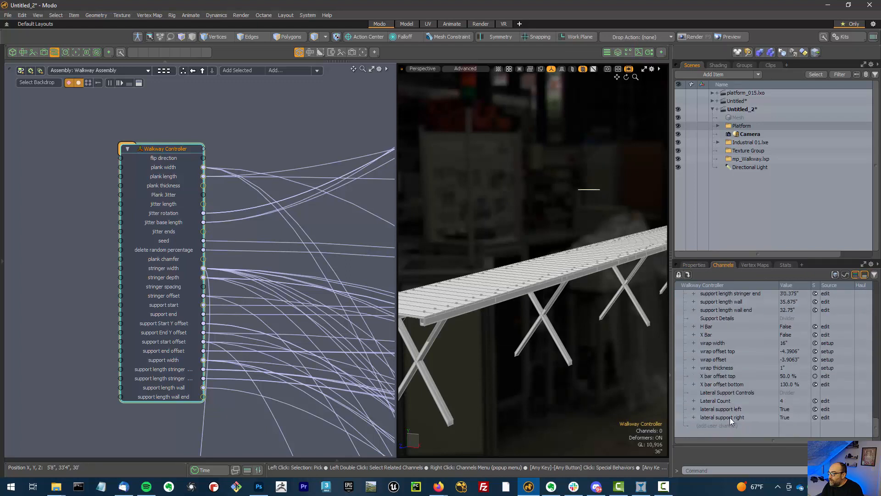
scroll(730, 418, down, 3)
scroll(734, 386, up, 10)
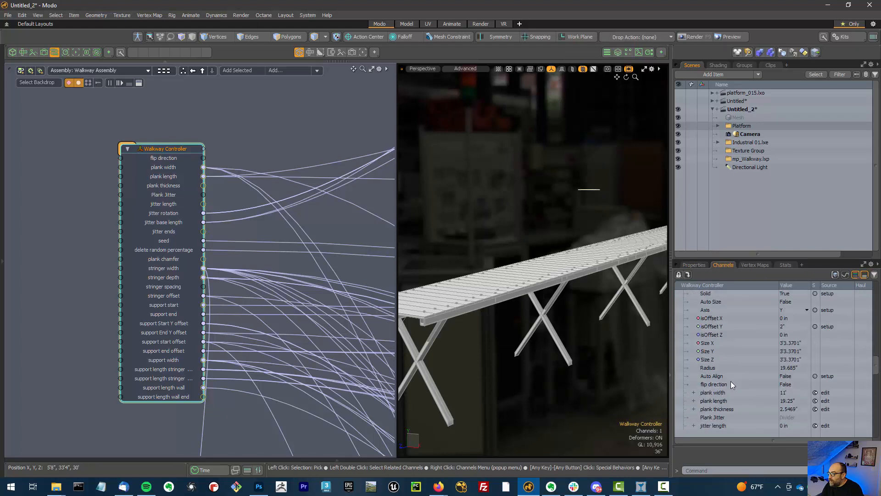
scroll(726, 376, down, 3)
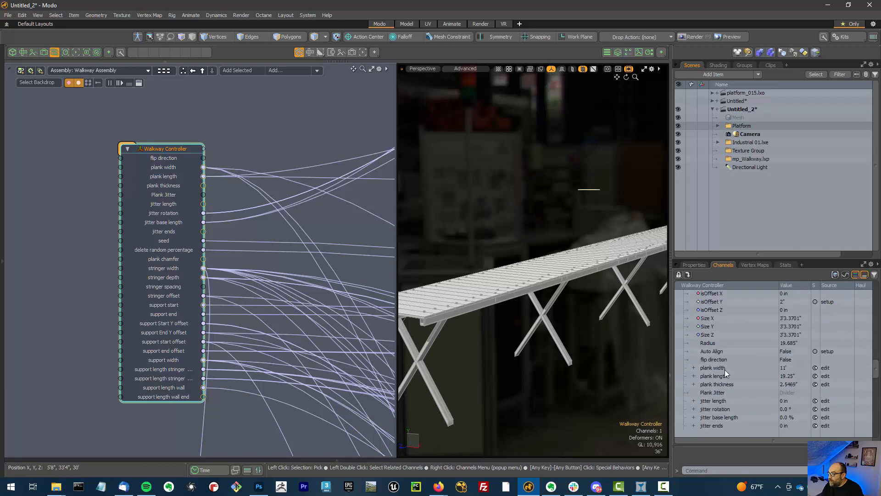
shift+click(716, 344)
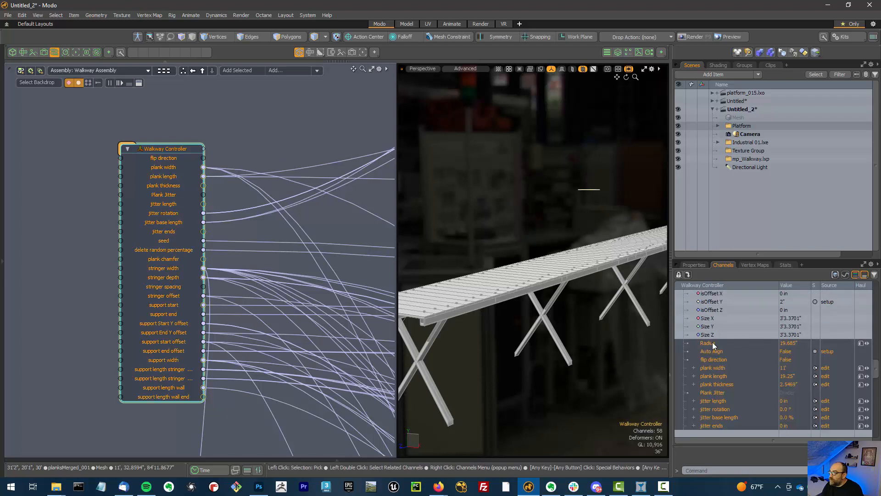
drag(704, 345, 147, 419)
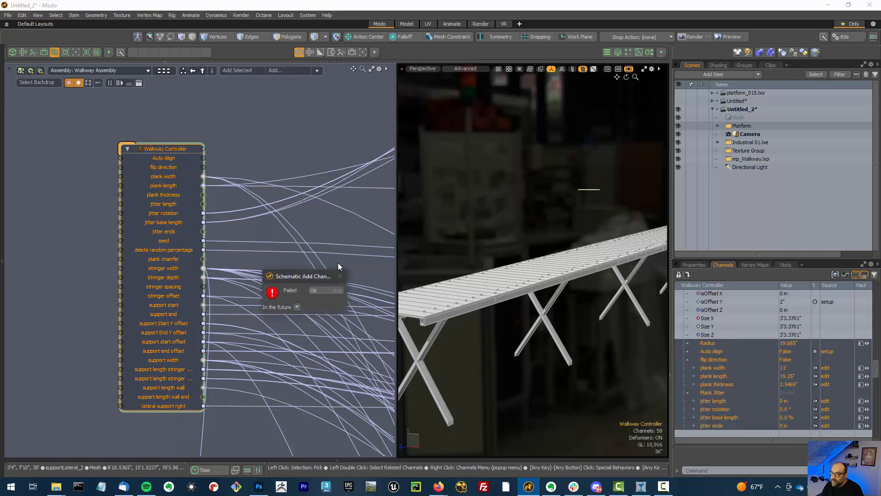
click(320, 287)
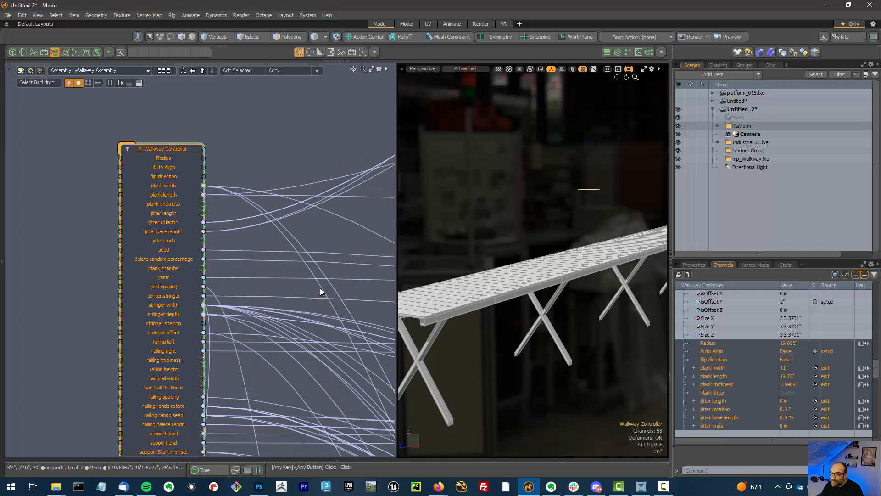
Explore the Walkway Assembly's node network in the schematic viewport
click(322, 230)
scroll(322, 230, down, 2)
alt+drag(332, 331, 187, 264)
scroll(187, 264, down, 1)
scroll(128, 254, down, 1)
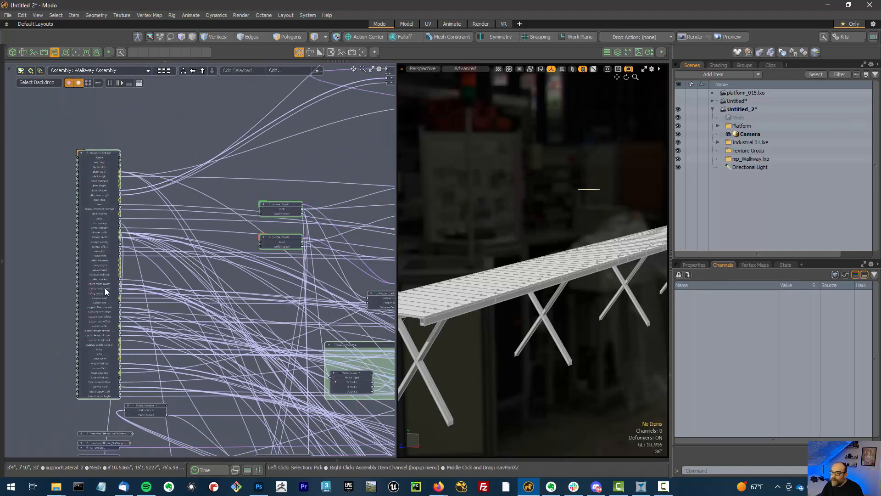
scroll(90, 287, up, 1)
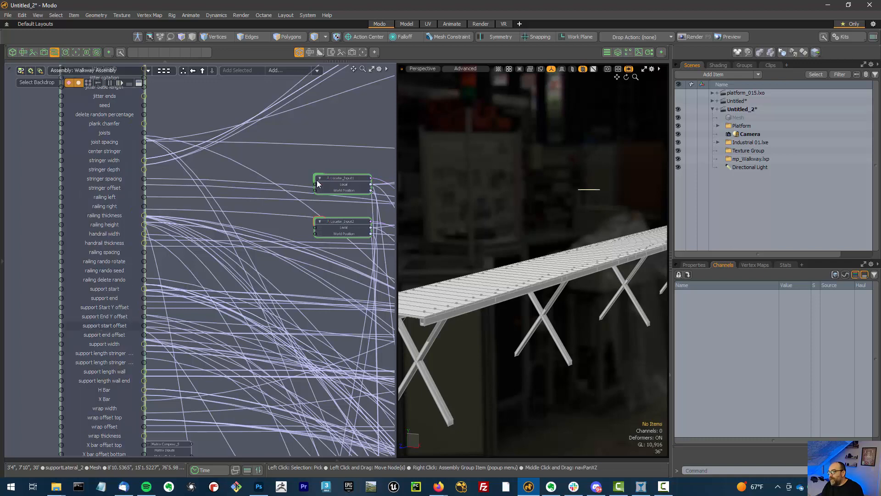
alt+drag(514, 224, 551, 220)
scroll(299, 266, down, 5)
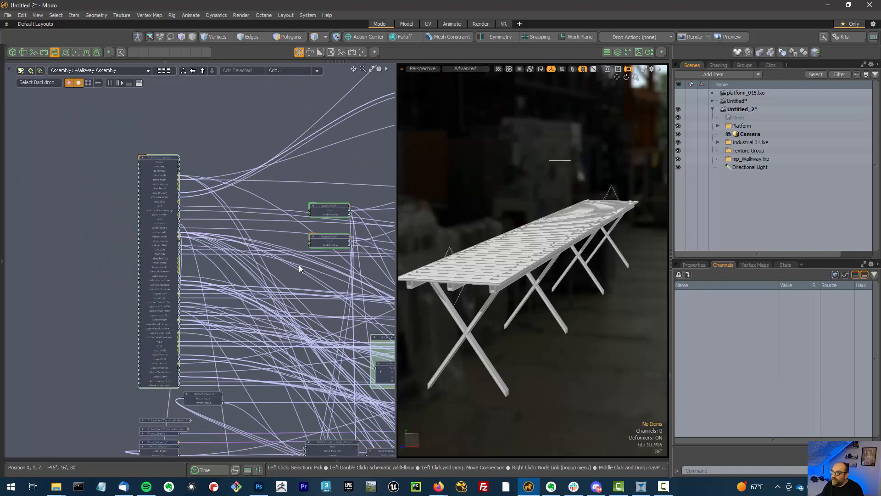
alt+drag(268, 140, 127, 136)
scroll(195, 172, down, 6)
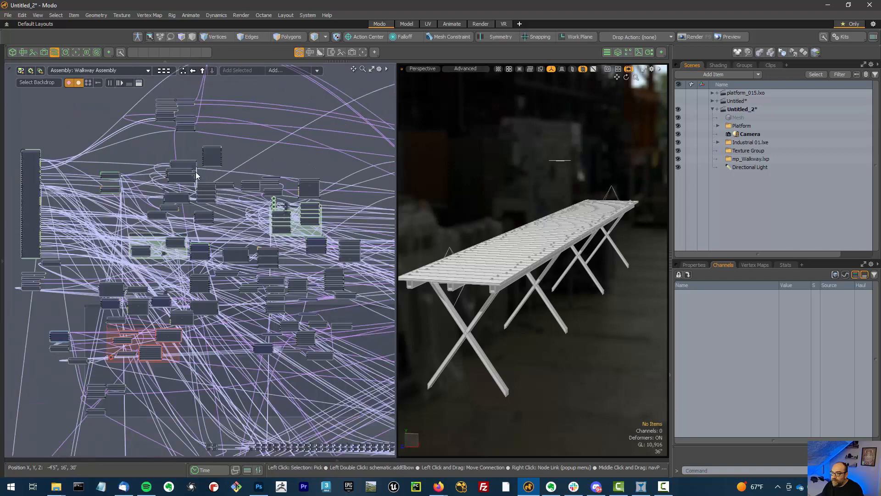
alt+drag(342, 350, 144, 361)
alt+drag(308, 384, 307, 385)
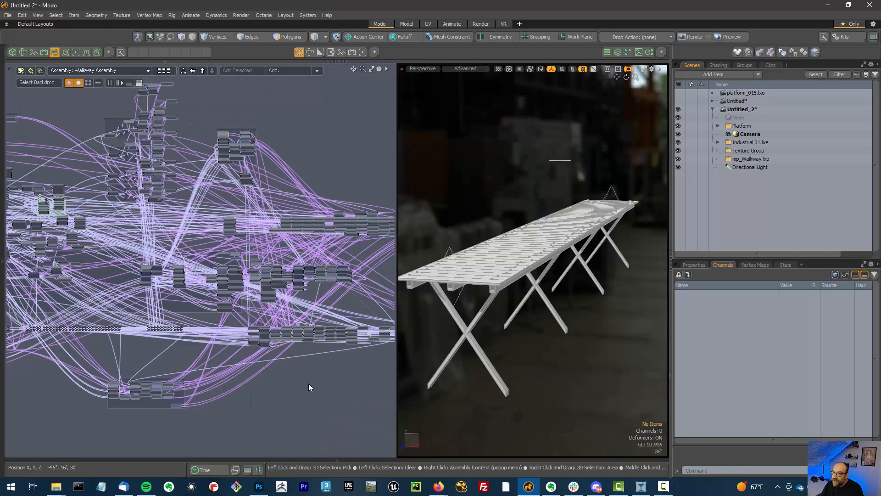
alt+drag(308, 383, 273, 401)
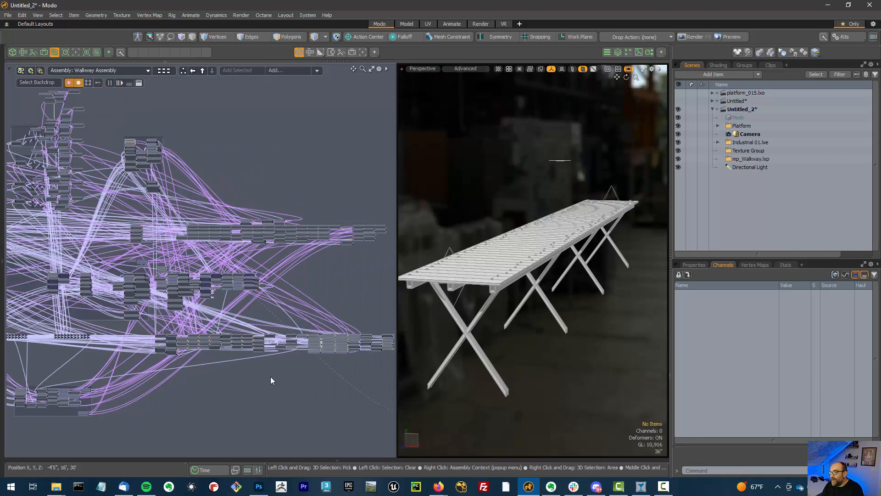
Leave the assembly back to the Overview and enlarge the 3D viewport beside the schematic
click(166, 70)
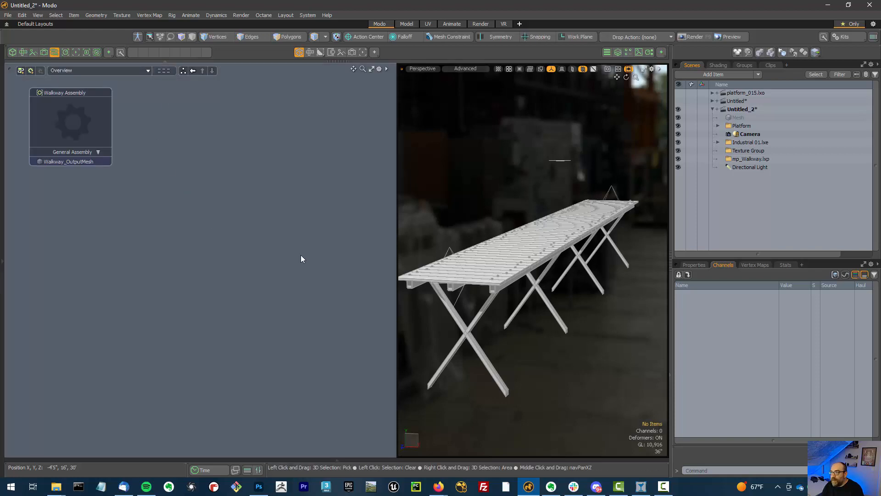
drag(391, 241, 232, 241)
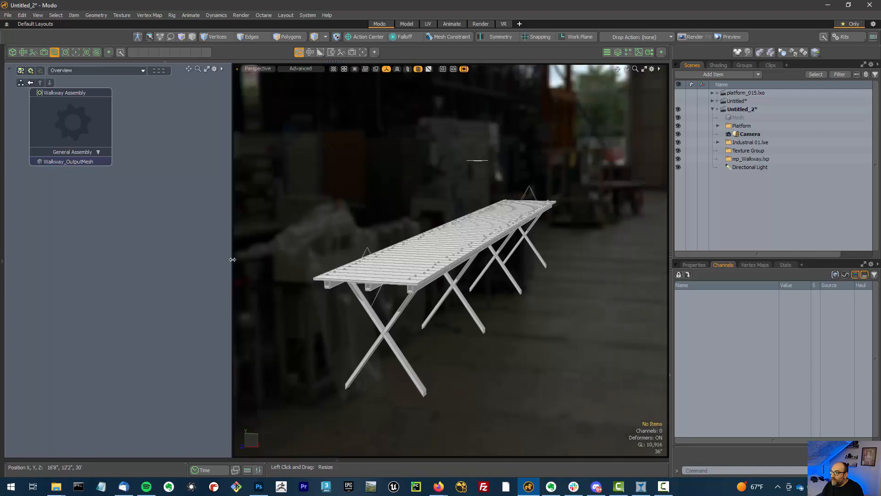
alt+drag(537, 278, 519, 330)
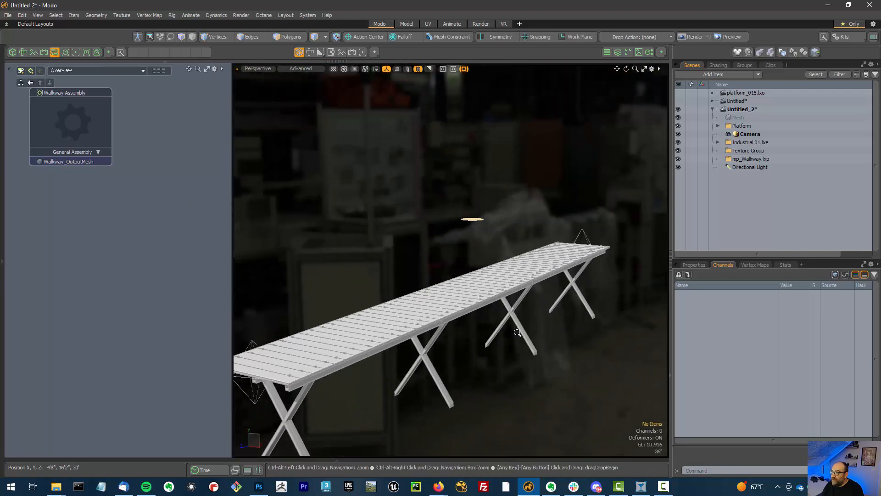
scroll(520, 330, down, 2)
Select the Walkway Controller and set the Lateral Count to 10 in its user channels
click(484, 239)
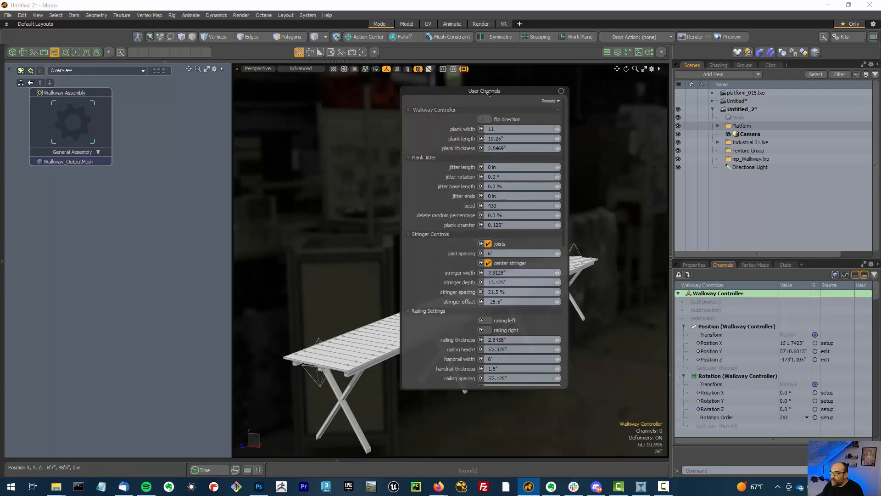
drag(487, 89, 128, 91)
scroll(156, 312, down, 5)
scroll(62, 329, down, 5)
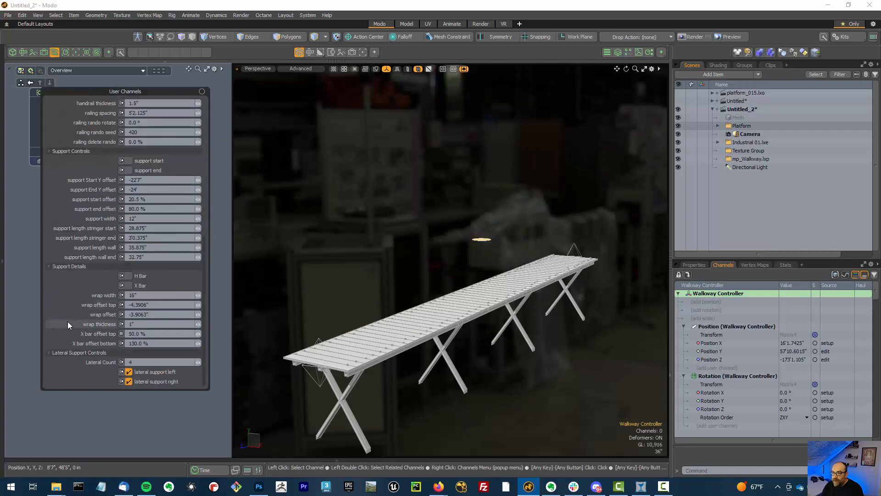
drag(198, 362, 212, 362)
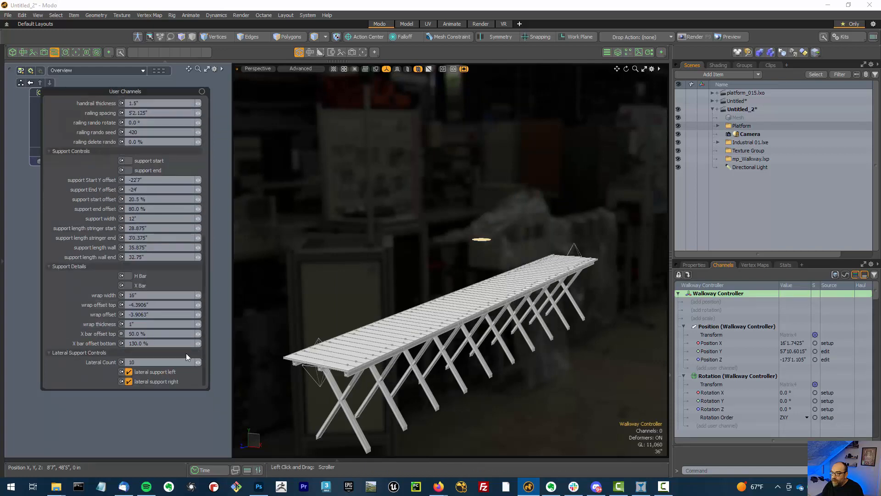
Disable both lateral support left and lateral support right on the Walkway Controller
click(161, 372)
click(163, 382)
alt+drag(409, 356, 466, 364)
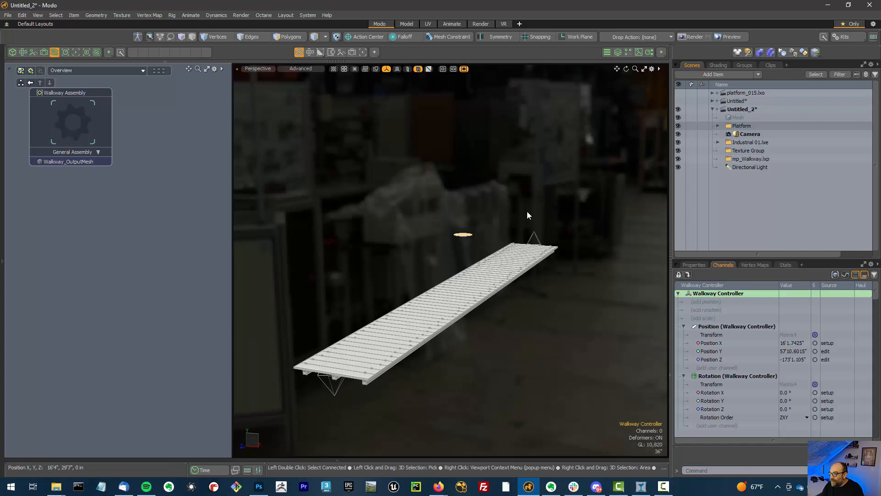
right_click(339, 164)
click(341, 116)
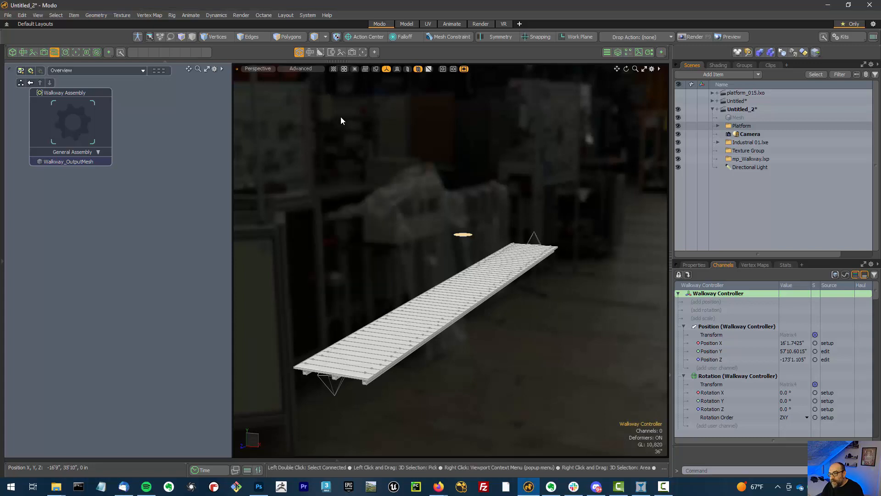